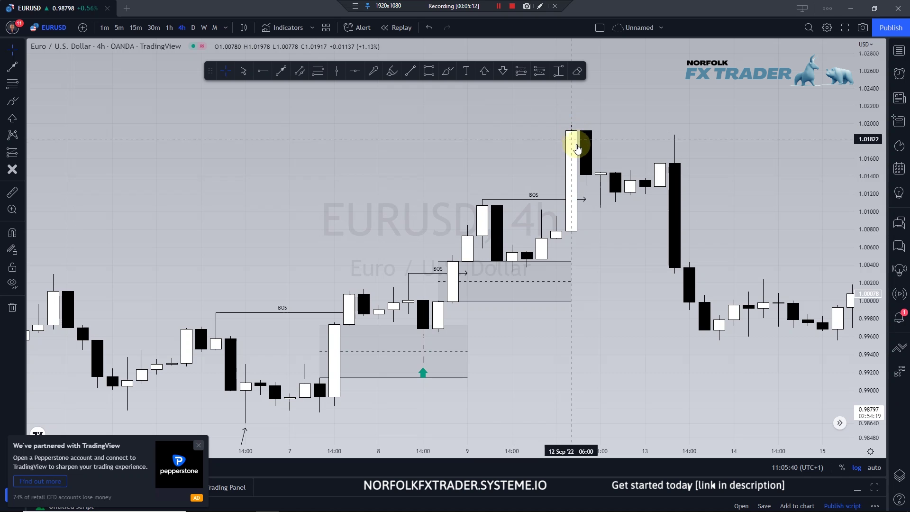
# Step: Pan the EURUSD 4h chart sideways to bring September through early October into view
pyautogui.moveTo(629, 240); pyautogui.dragTo(548, 227)
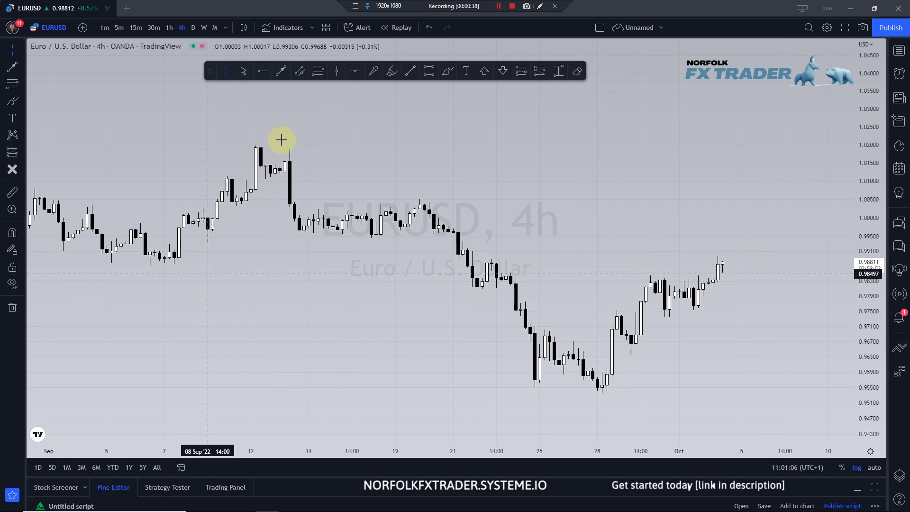
pyautogui.click(285, 74)
pyautogui.click(145, 303)
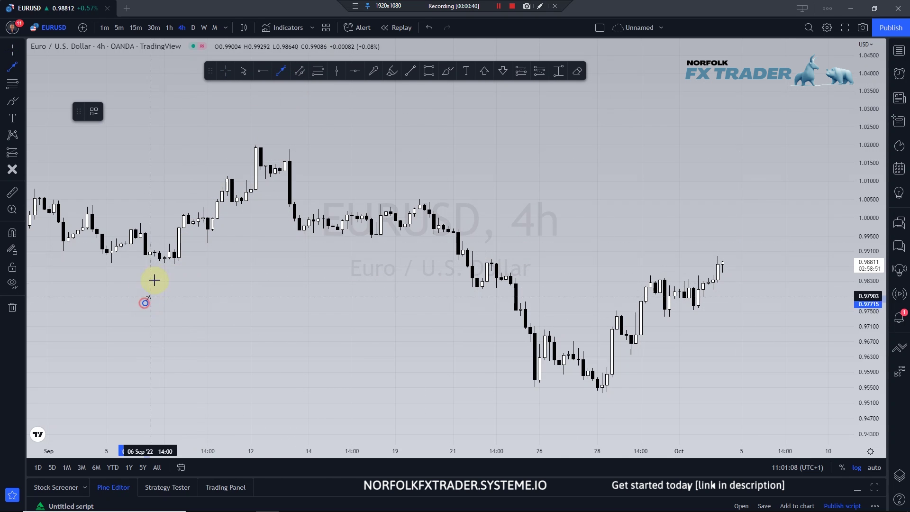
pyautogui.click(159, 272)
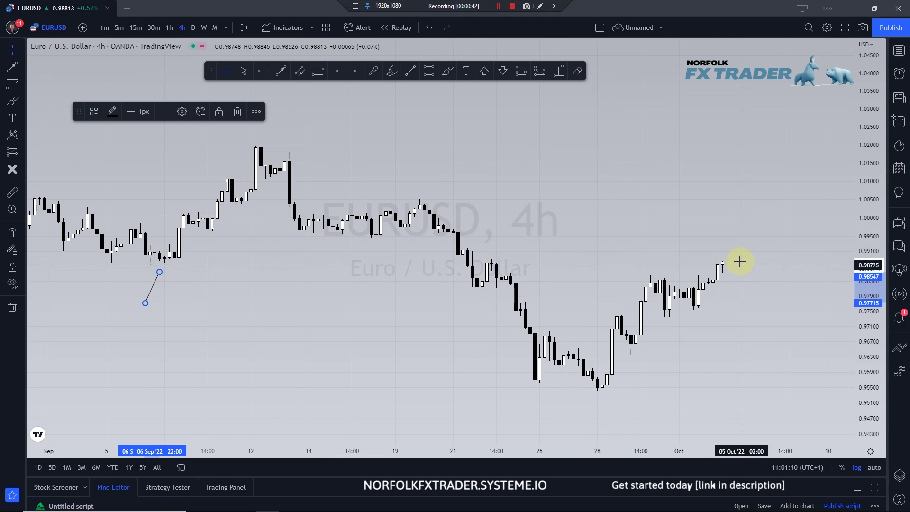
pyautogui.click(373, 72)
pyautogui.click(780, 227)
pyautogui.click(732, 254)
pyautogui.click(786, 328)
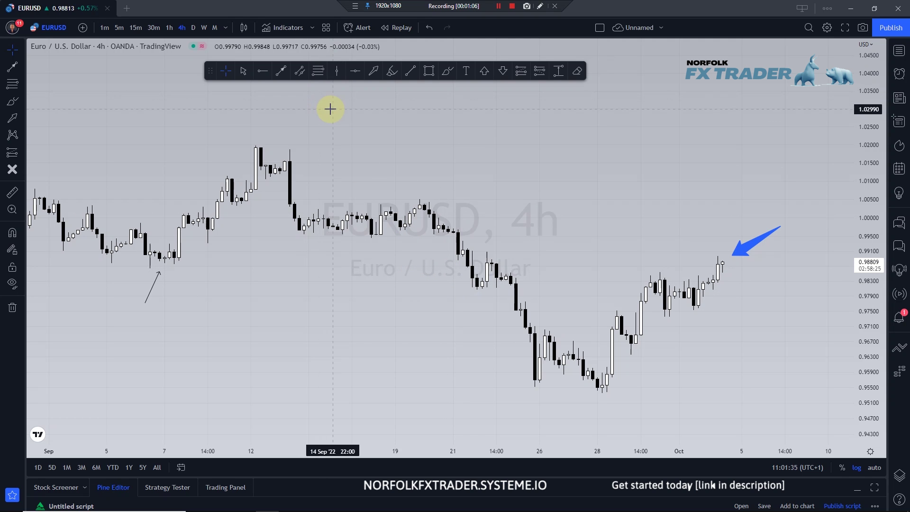
pyautogui.click(746, 248)
pyautogui.press('Delete')
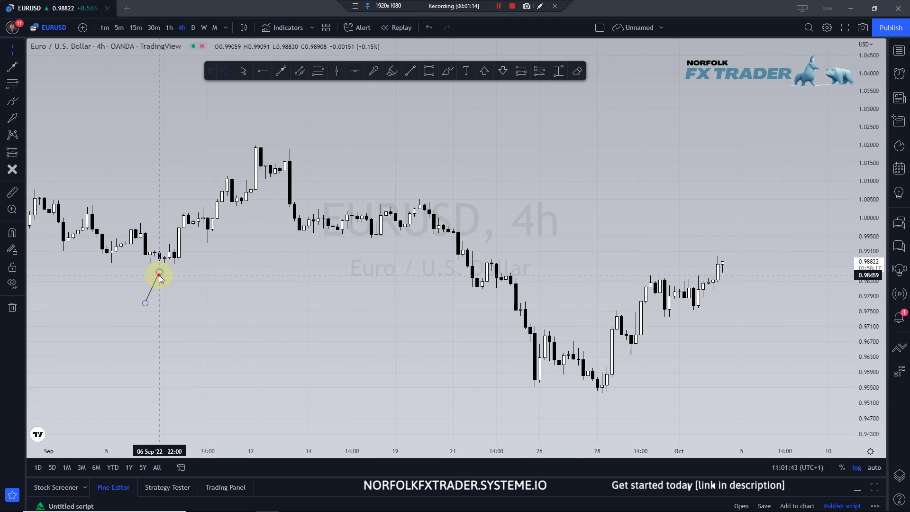
pyautogui.press('Delete')
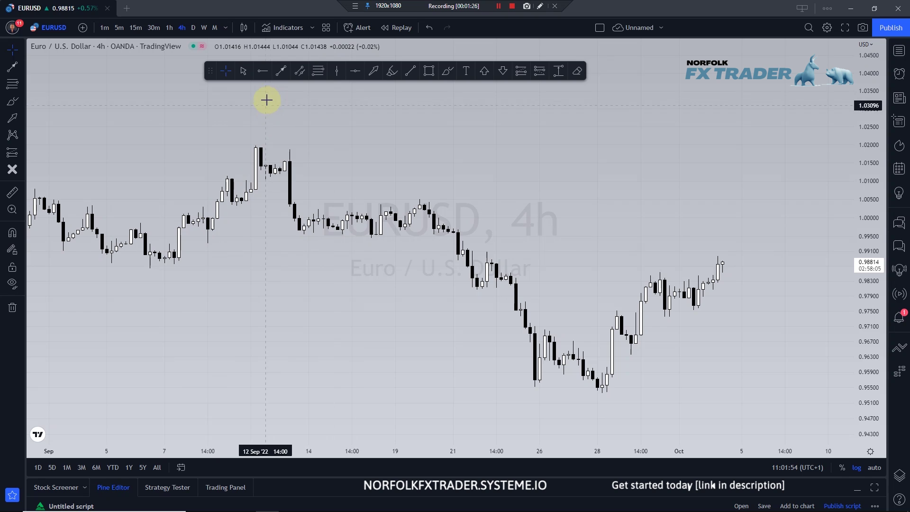
pyautogui.click(281, 74)
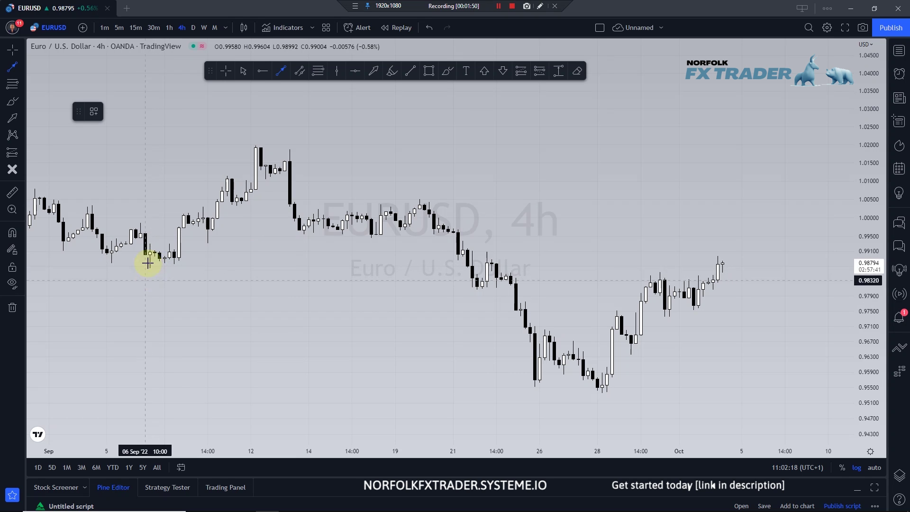
# Step: Draw a short pointer line up at the 6 Sep low and a level line from the swing high to the breaking candle
pyautogui.click(145, 295)
pyautogui.click(150, 270)
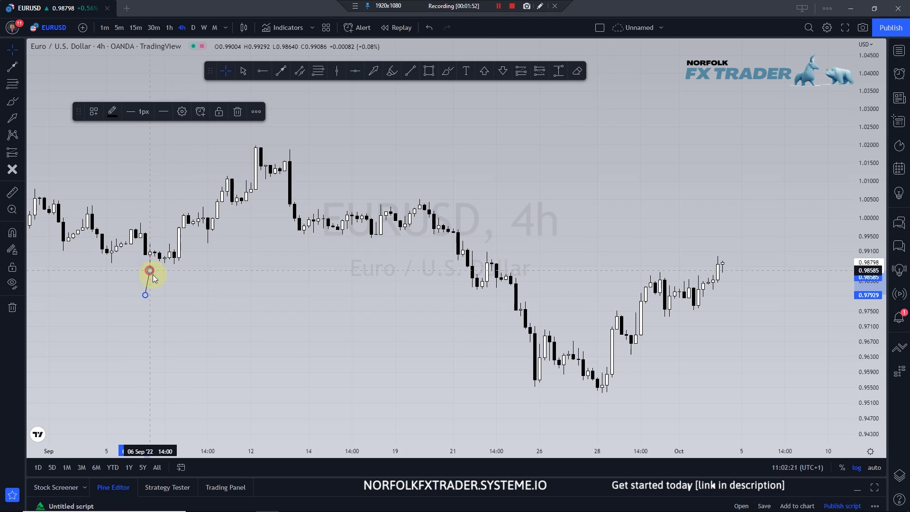
pyautogui.click(281, 70)
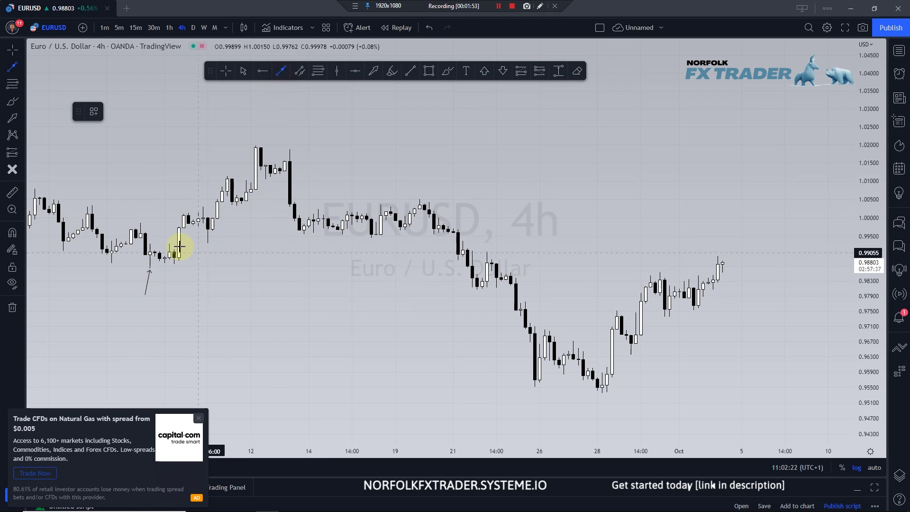
pyautogui.click(140, 222)
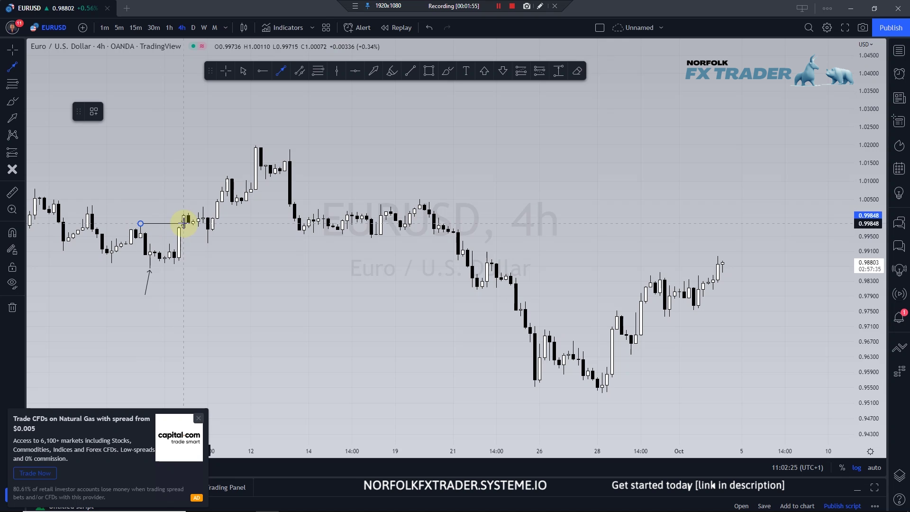
pyautogui.click(183, 224)
# Step: Apply the BOS UP drawing template to the swing-high line
pyautogui.click(93, 111)
pyautogui.click(121, 188)
pyautogui.click(242, 279)
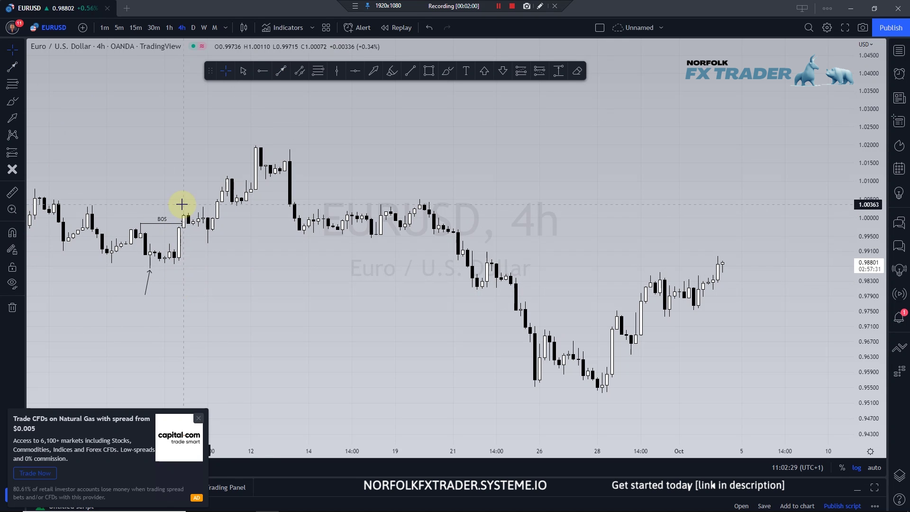
pyautogui.click(301, 72)
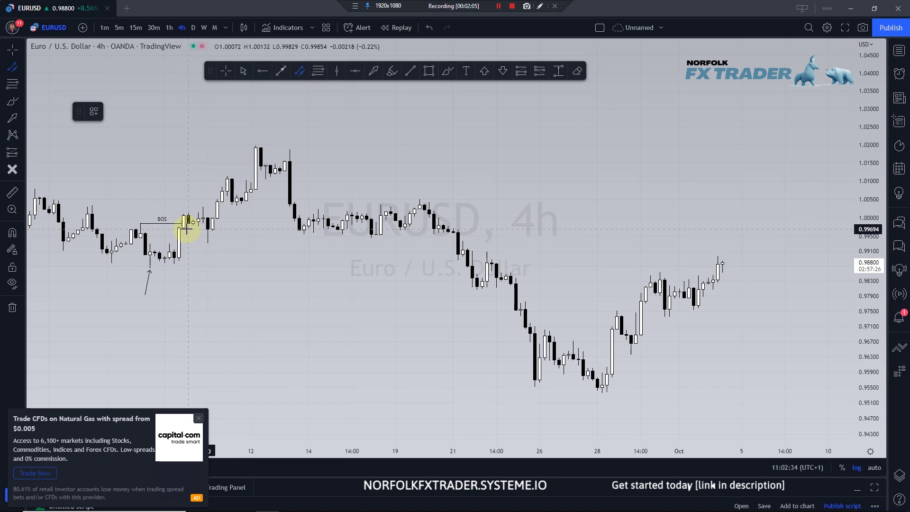
pyautogui.click(225, 71)
# Step: Zoom in and centre the BOS line and the 6–7 Sep candles with wider bars
pyautogui.scroll(3, 168, 270)
pyautogui.moveTo(357, 242); pyautogui.dragTo(773, 255)
pyautogui.moveTo(270, 308); pyautogui.dragTo(629, 319)
pyautogui.scroll(3, 845, 260)
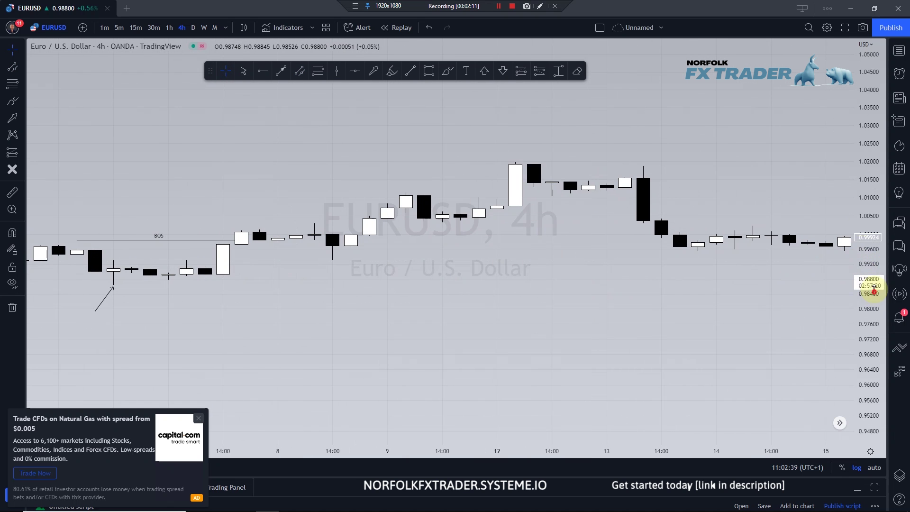
pyautogui.moveTo(385, 320); pyautogui.dragTo(621, 301)
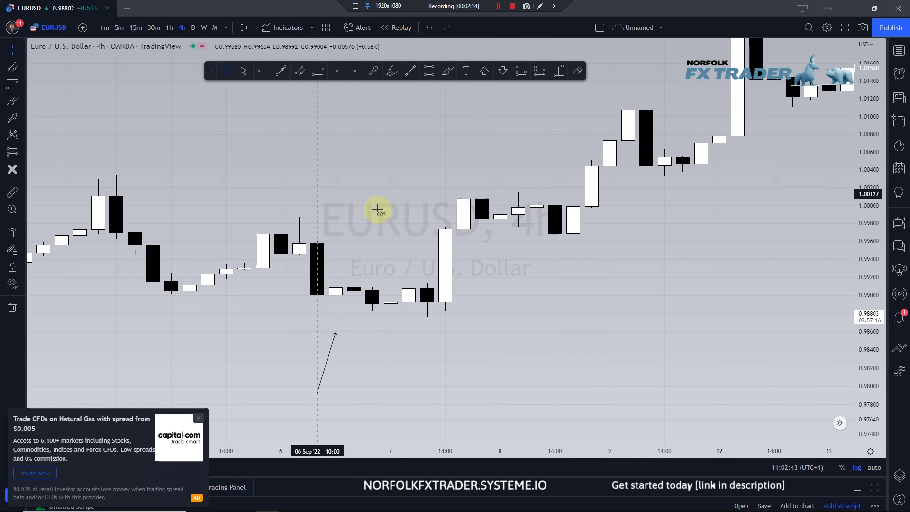
pyautogui.click(379, 220)
pyautogui.click(379, 251)
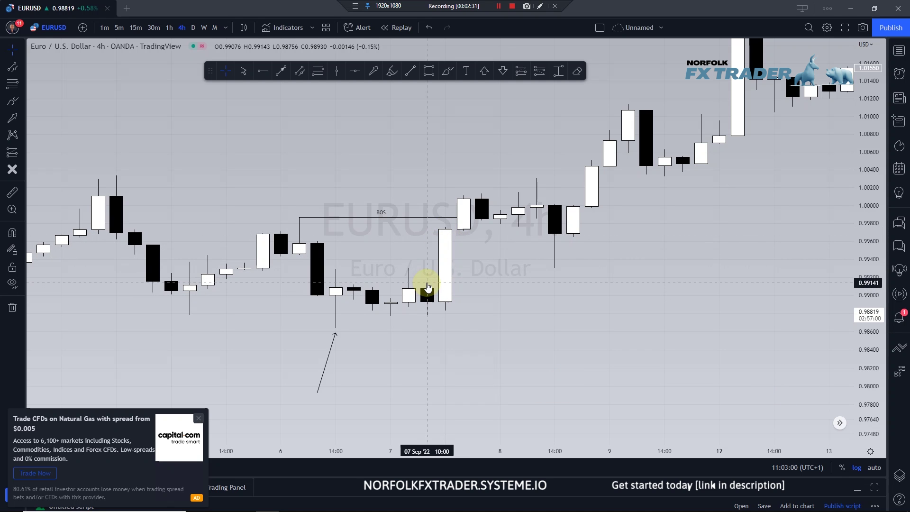
# Step: Try a parallel channel over the 07 Sep 10:00–18:00 candles, then delete it
pyautogui.click(301, 73)
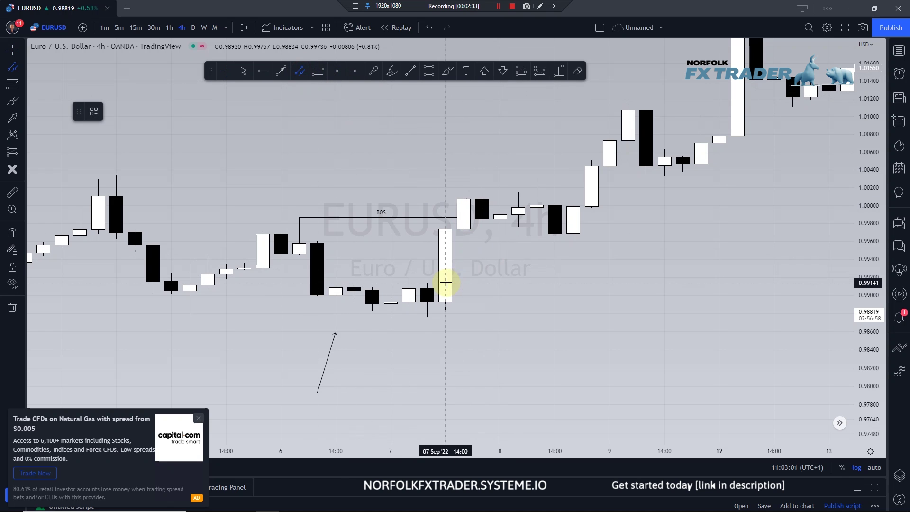
pyautogui.click(426, 282)
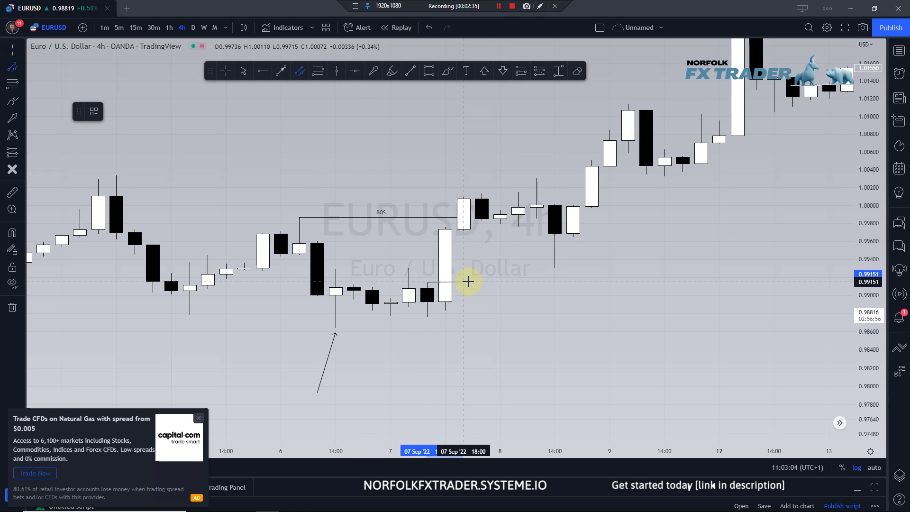
pyautogui.click(469, 283)
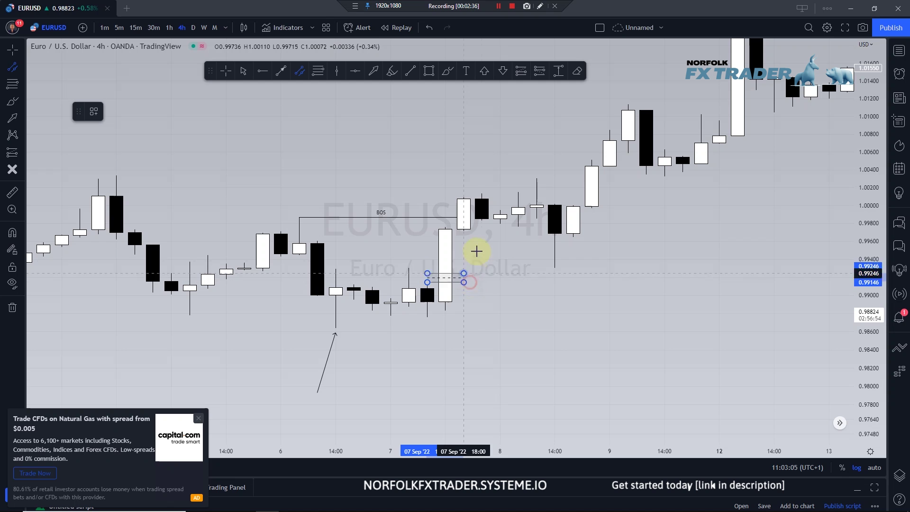
pyautogui.click(479, 230)
pyautogui.press('Delete')
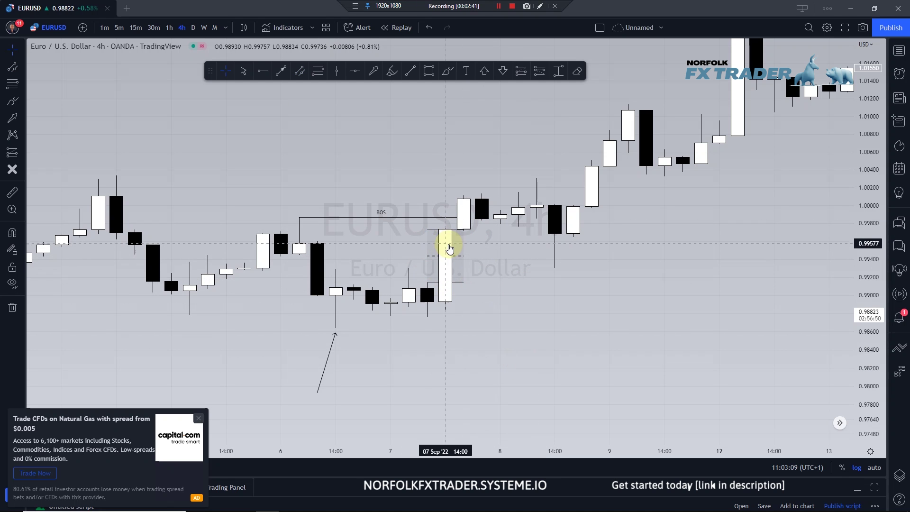
# Step: Fit the zone to the 07 Sep candle body, about 0.9915–0.9972, extending right toward 9 Sep
pyautogui.moveTo(341, 171); pyautogui.dragTo(737, 174)
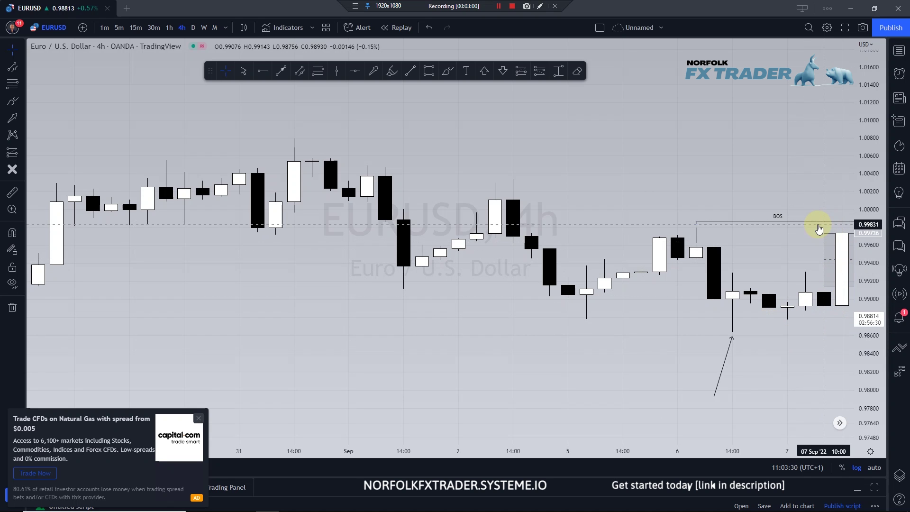
pyautogui.moveTo(803, 199); pyautogui.dragTo(784, 197)
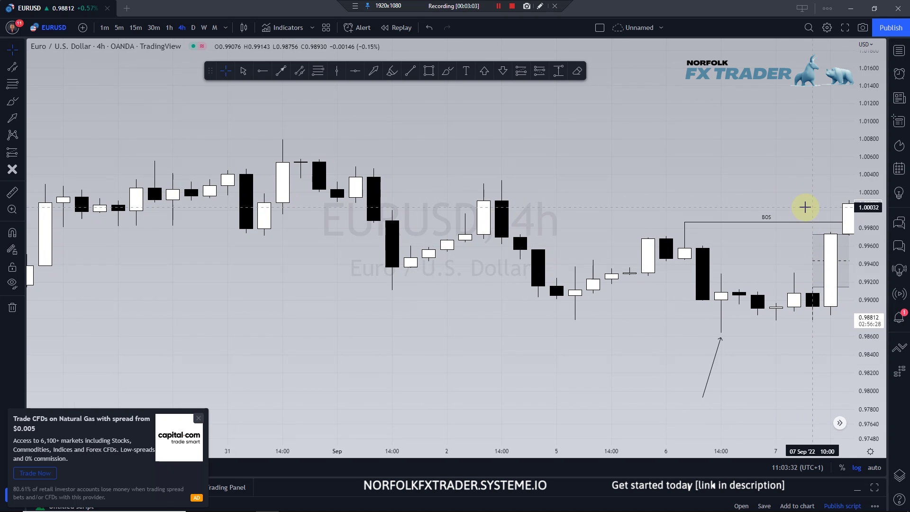
pyautogui.moveTo(828, 240); pyautogui.dragTo(514, 155)
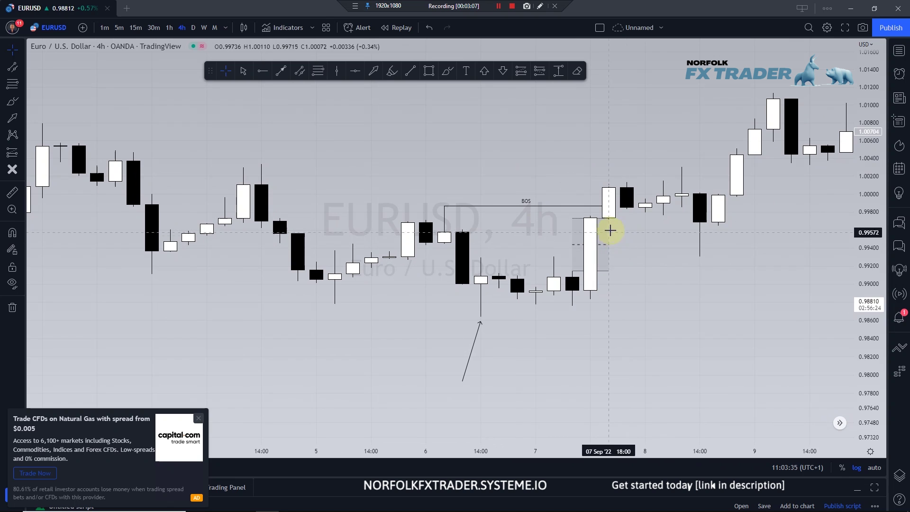
pyautogui.click(608, 220)
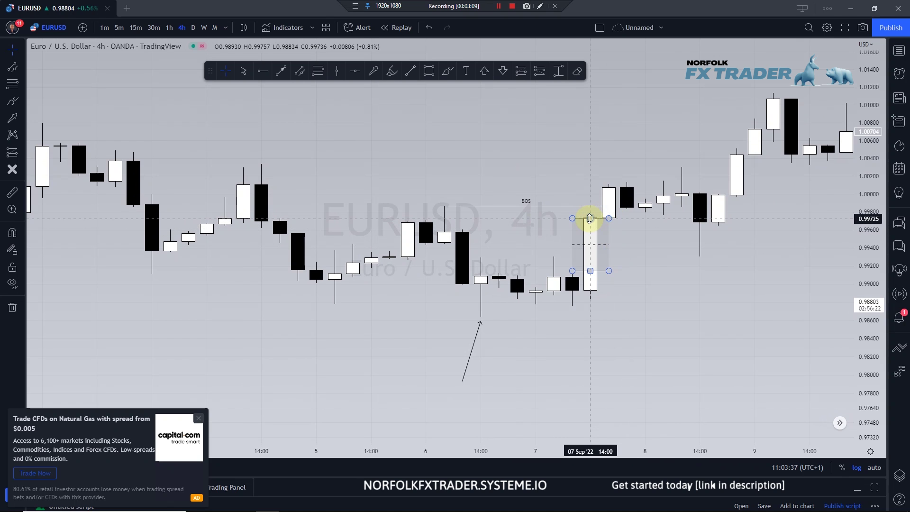
pyautogui.moveTo(608, 219); pyautogui.dragTo(755, 218)
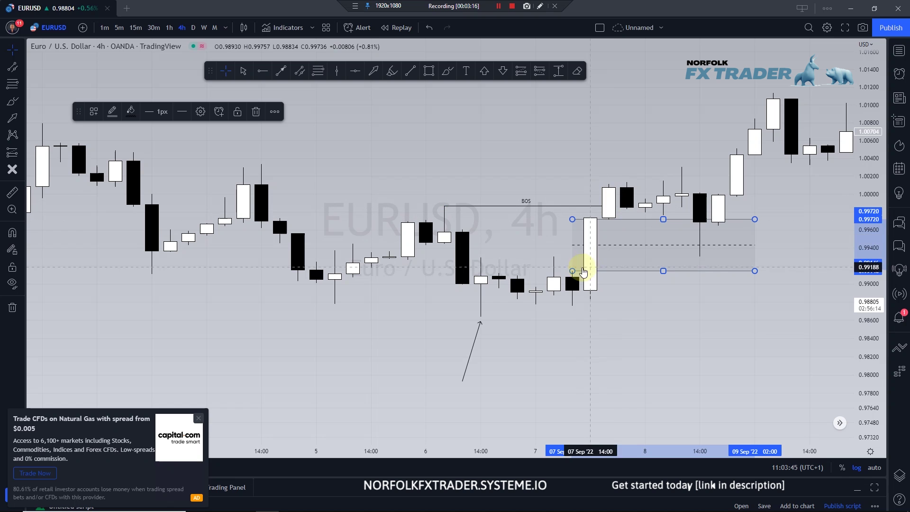
pyautogui.click(627, 311)
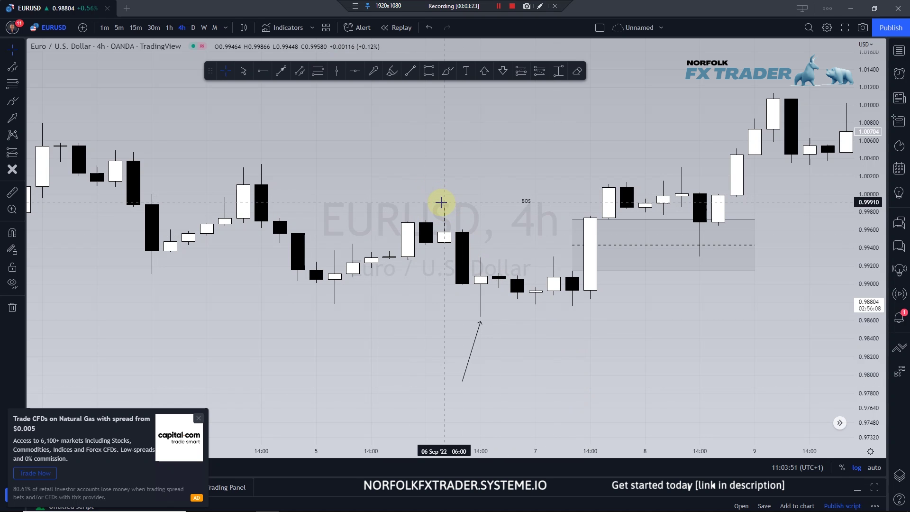
# Step: Place a green up-arrow inside the zone under the 8 Sep 14:00 candle's dipping wick
pyautogui.moveTo(696, 316); pyautogui.dragTo(495, 339)
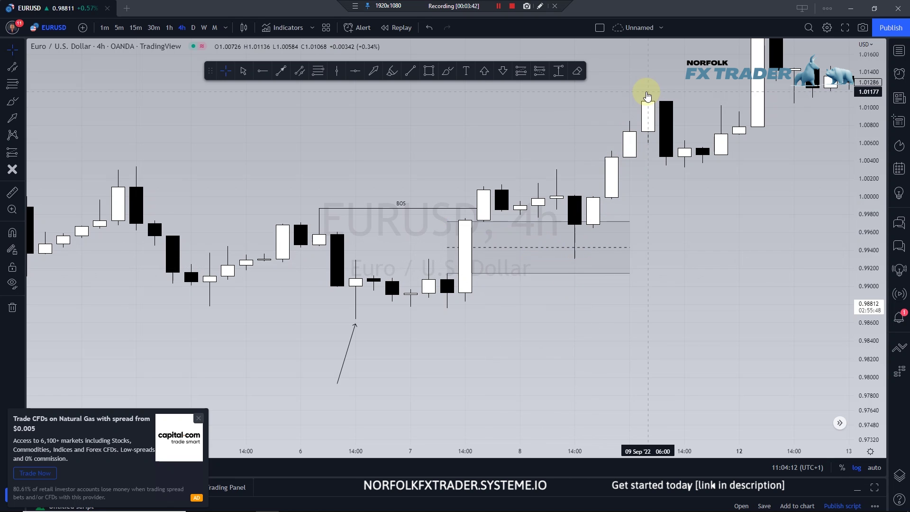
pyautogui.click(484, 71)
pyautogui.click(577, 263)
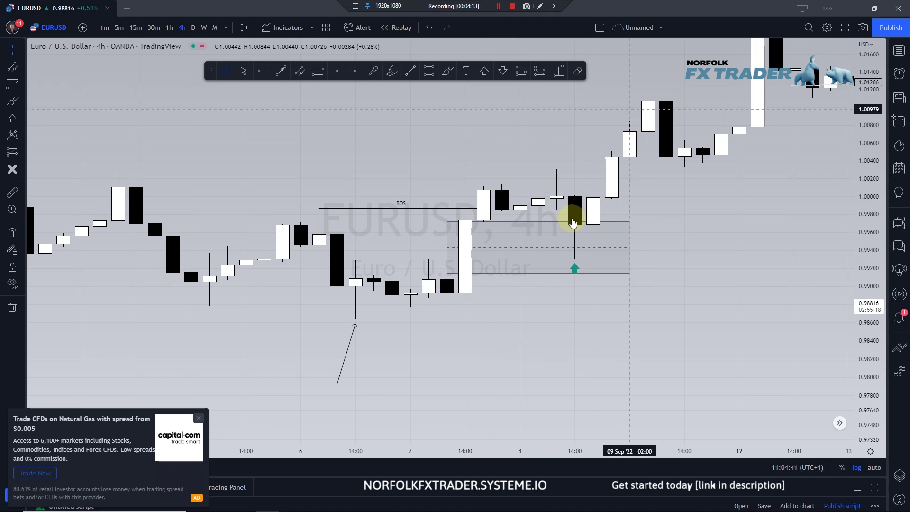
pyautogui.scroll(-3, 499, 170)
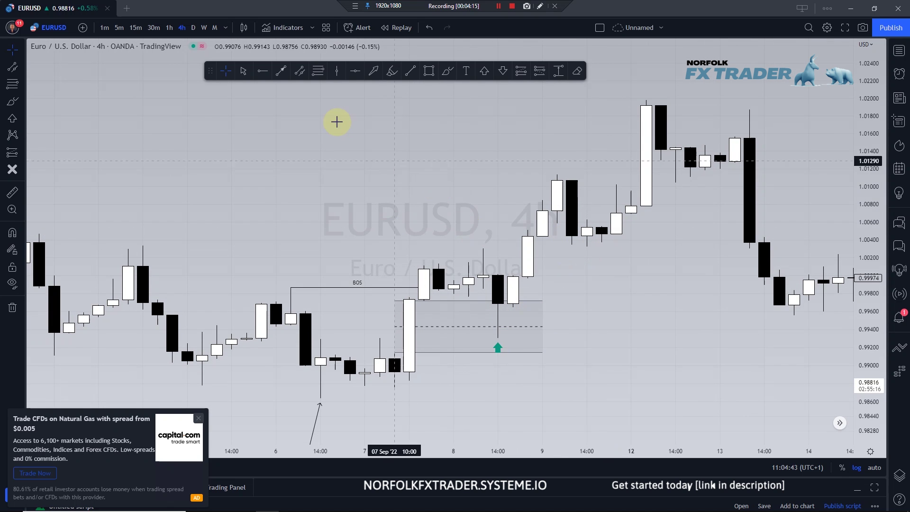
pyautogui.moveTo(335, 121); pyautogui.dragTo(303, 86)
pyautogui.click(281, 71)
pyautogui.click(450, 213)
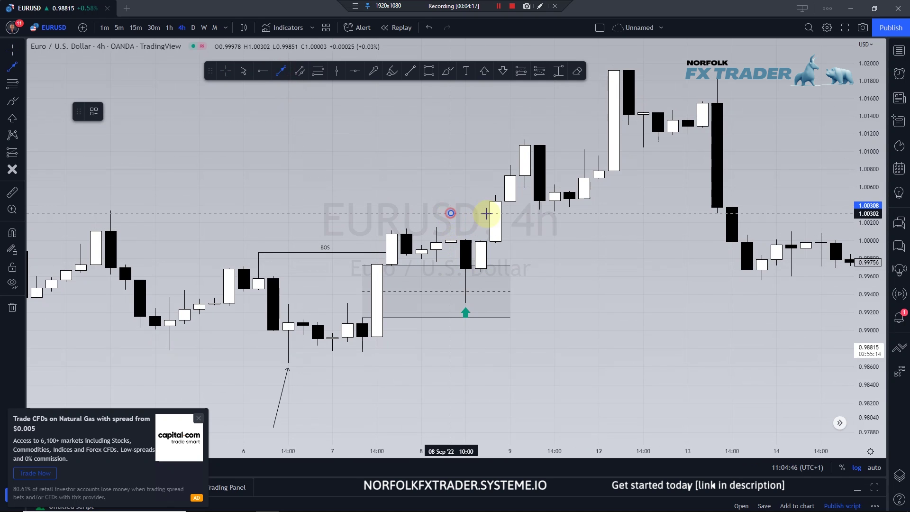
pyautogui.click(524, 212)
pyautogui.click(95, 111)
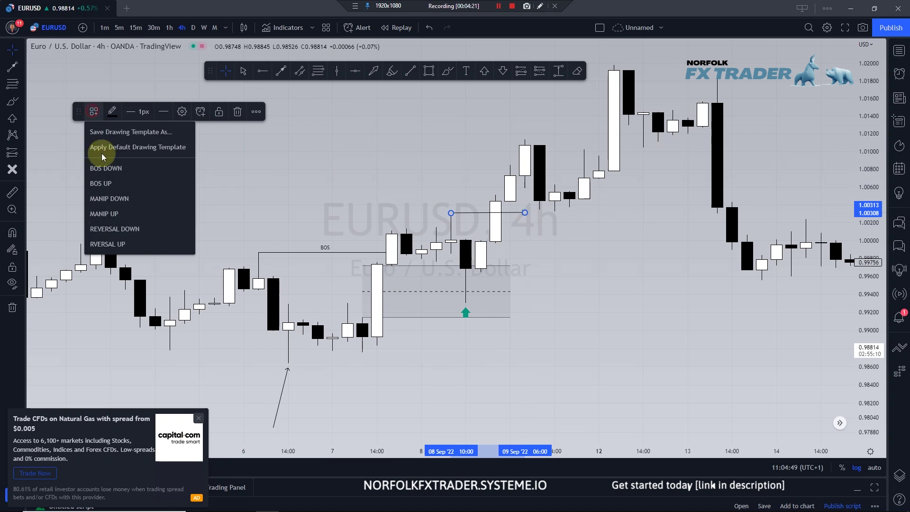
pyautogui.click(112, 184)
pyautogui.click(508, 264)
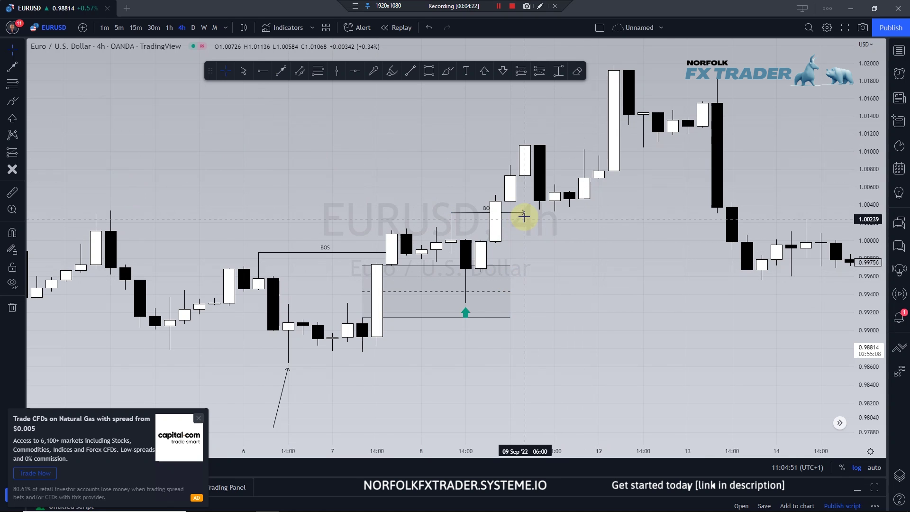
pyautogui.moveTo(525, 216); pyautogui.dragTo(509, 213)
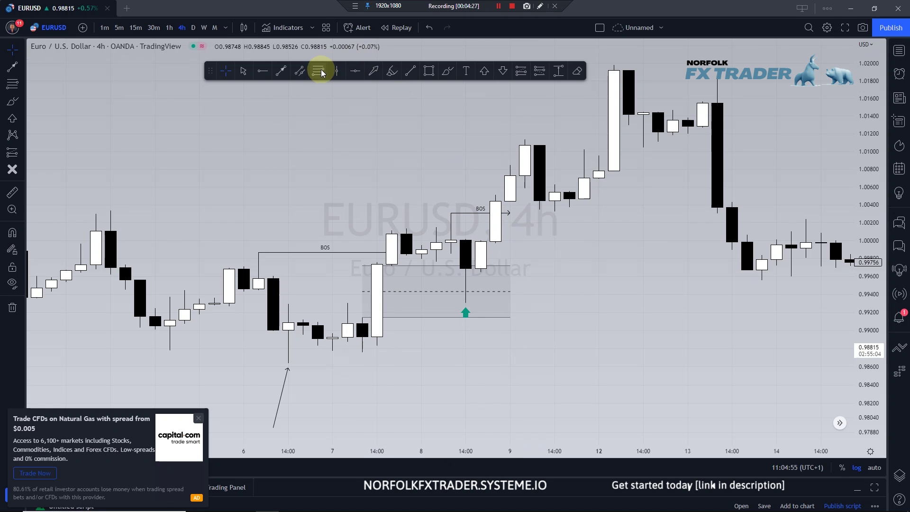
# Step: Draw a shaded zone with dashed midline from 8 Sep 18:00 to 12 Sep 06:00, about 1.000–1.004
pyautogui.click(307, 75)
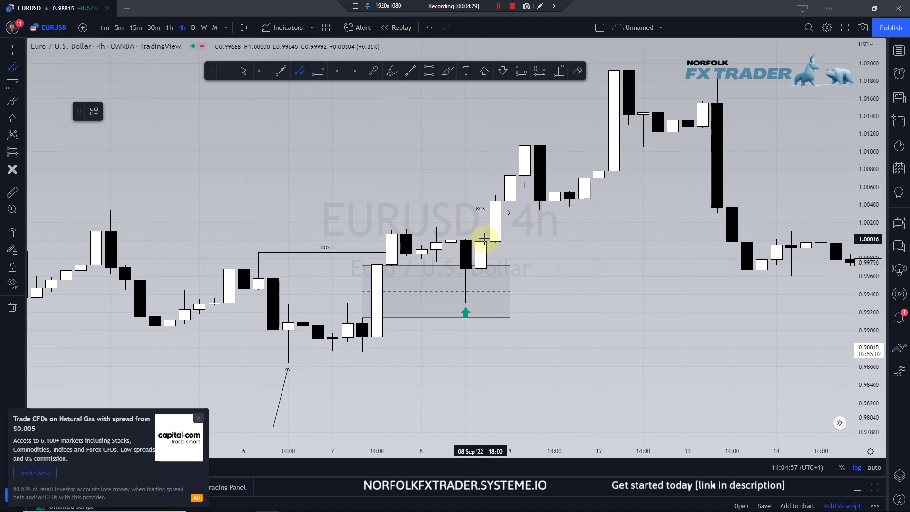
pyautogui.moveTo(480, 241); pyautogui.dragTo(616, 237)
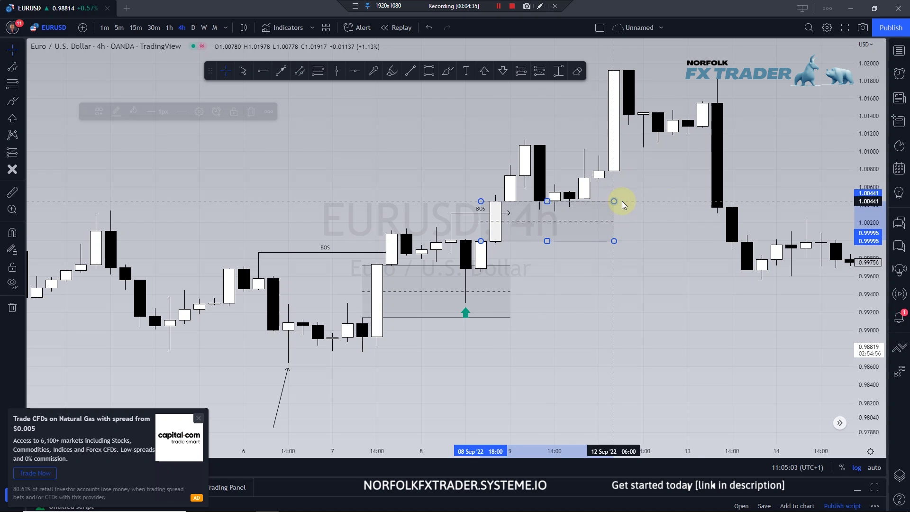
pyautogui.click(668, 203)
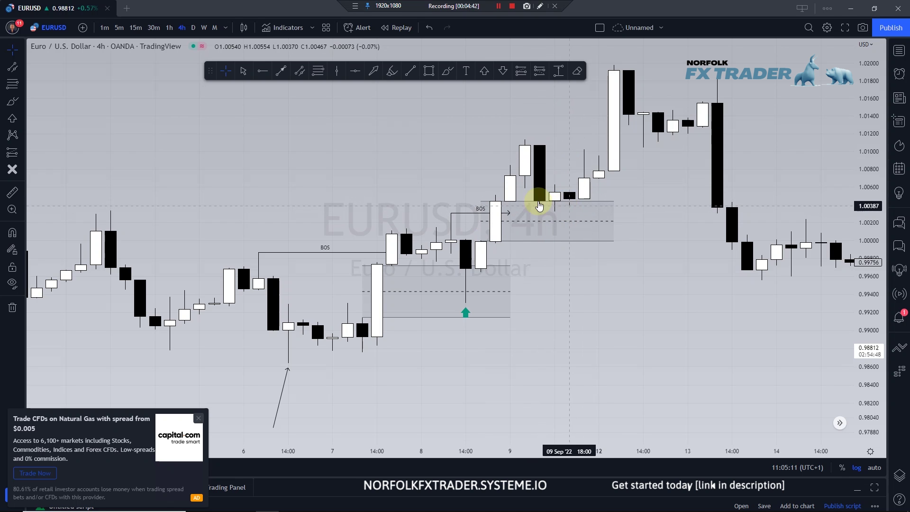
pyautogui.moveTo(625, 329); pyautogui.dragTo(582, 389)
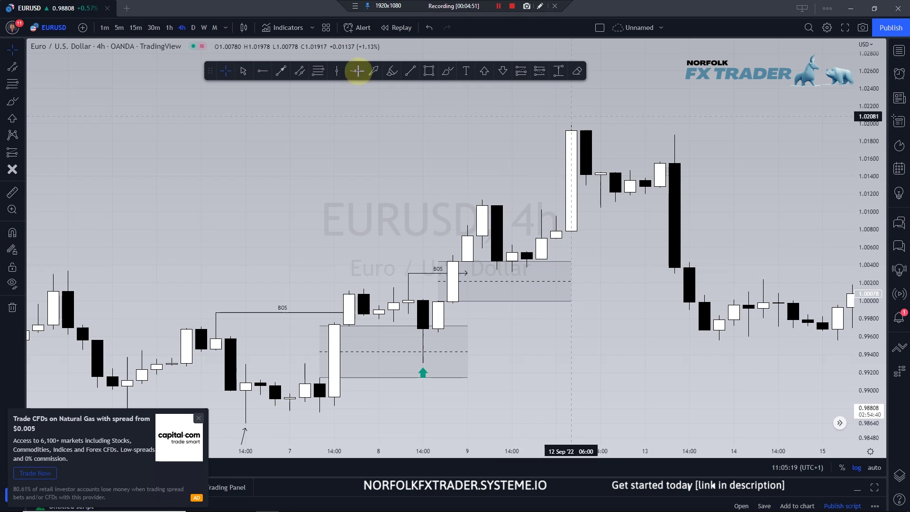
# Step: Draw a line from the 9 Sep high near 1.0114 to the 12 Sep candle and apply BOS UP
pyautogui.click(278, 70)
pyautogui.click(482, 199)
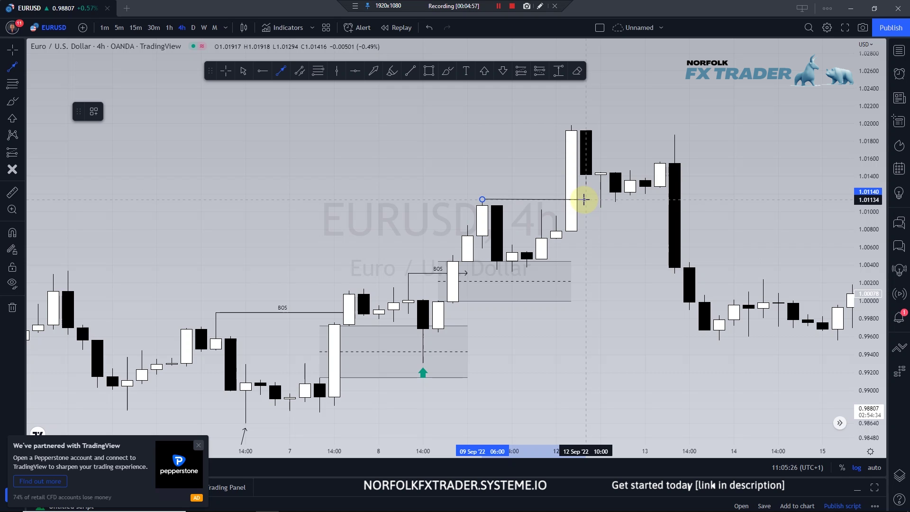
pyautogui.click(584, 199)
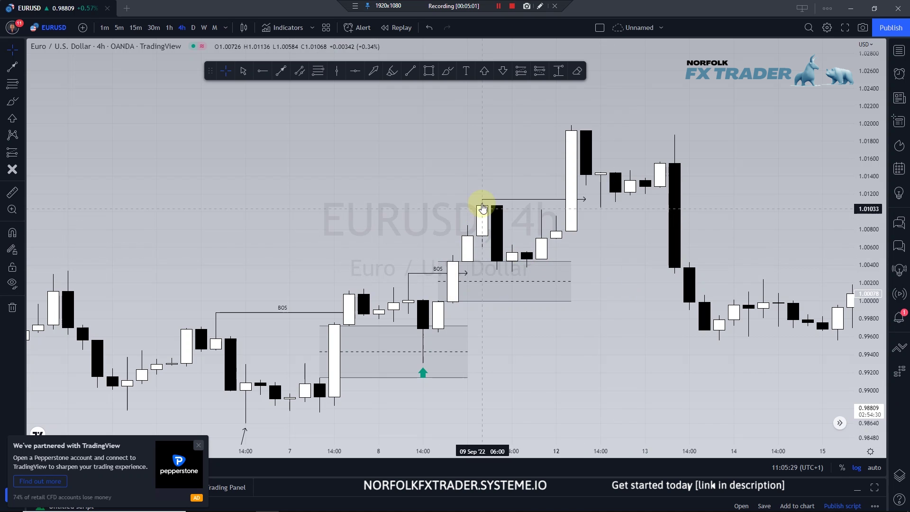
pyautogui.click(482, 200)
pyautogui.click(93, 112)
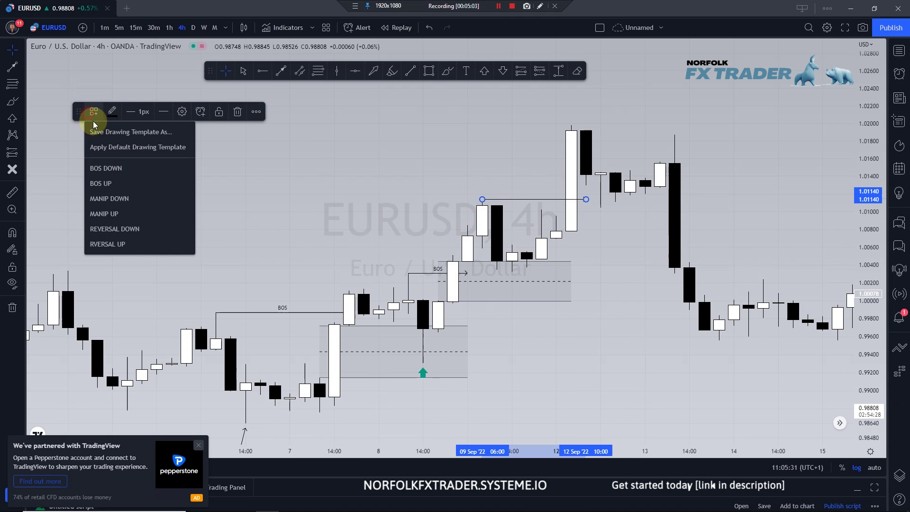
pyautogui.click(105, 183)
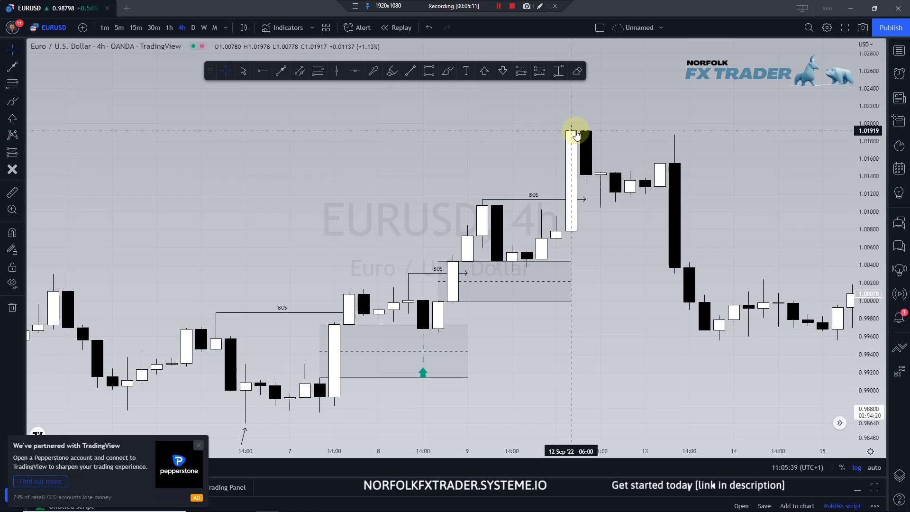
# Step: Shade a zone roughly 1.0095–1.0130 across the 12–13 Sep candles
pyautogui.moveTo(630, 240); pyautogui.dragTo(548, 228)
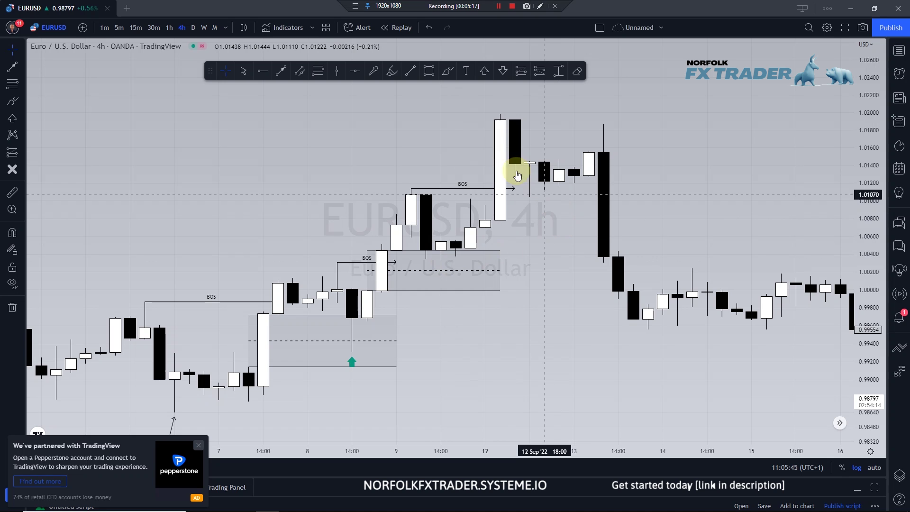
pyautogui.click(299, 70)
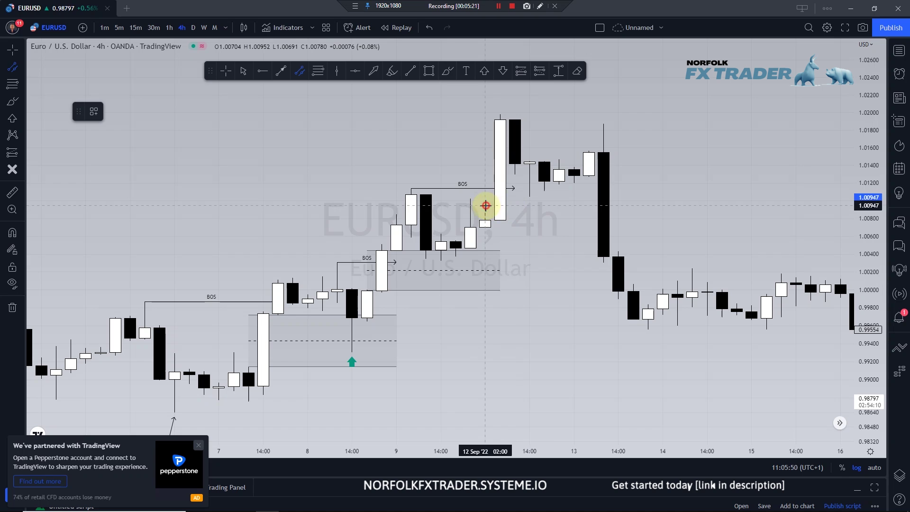
pyautogui.click(486, 205)
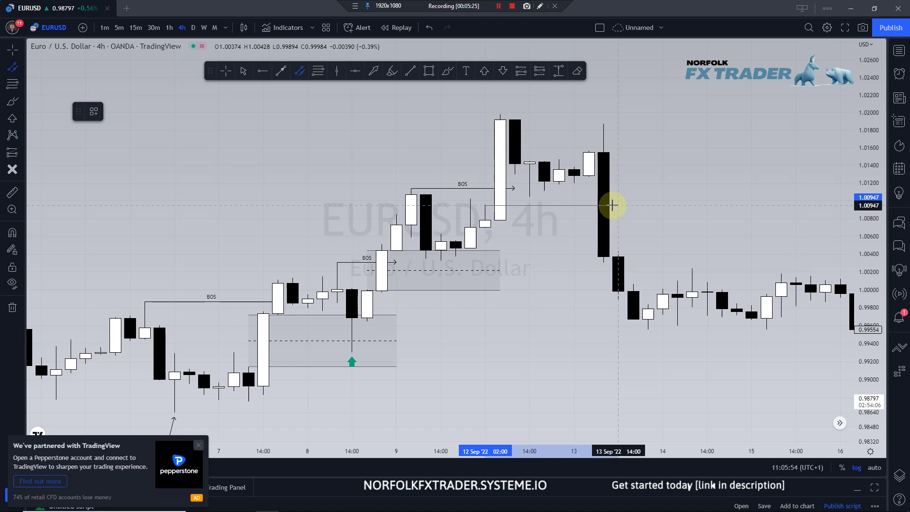
pyautogui.click(618, 175)
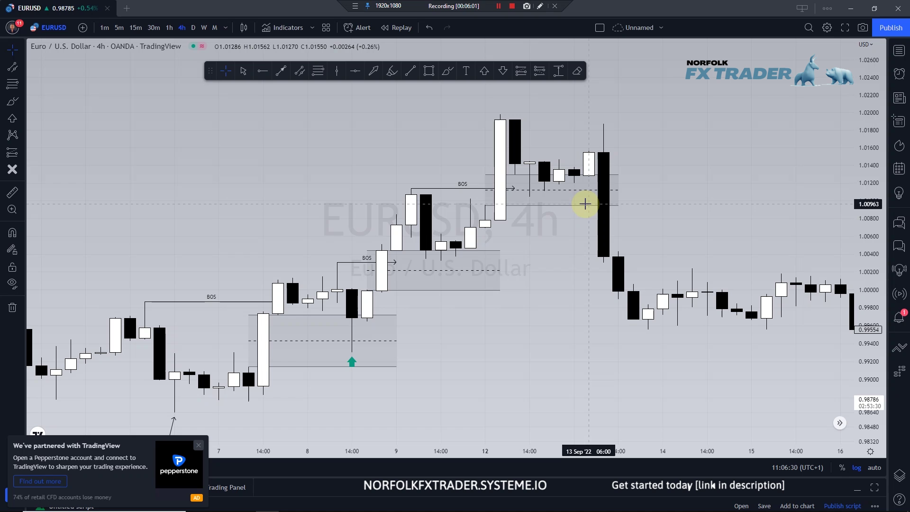
# Step: Place green up-arrows on the 9 Sep 14:00 and 12 Sep 14:00 candles
pyautogui.click(551, 205)
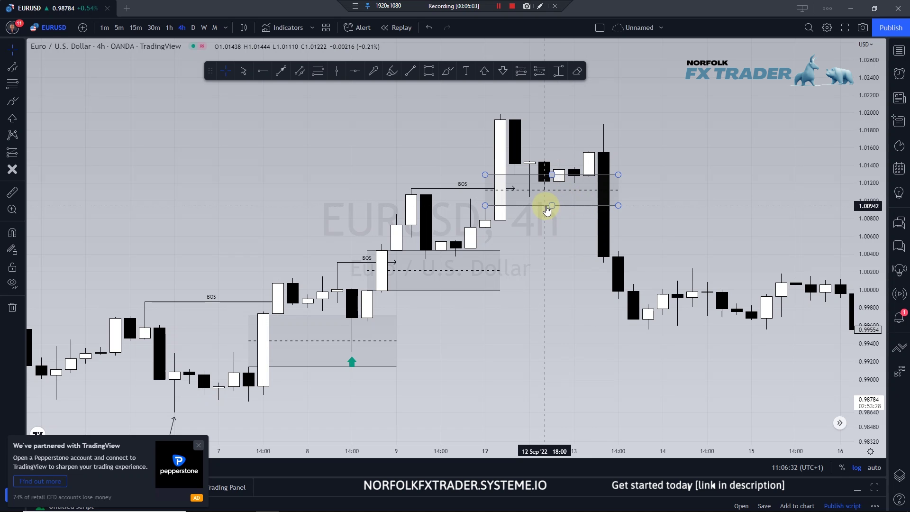
pyautogui.click(530, 211)
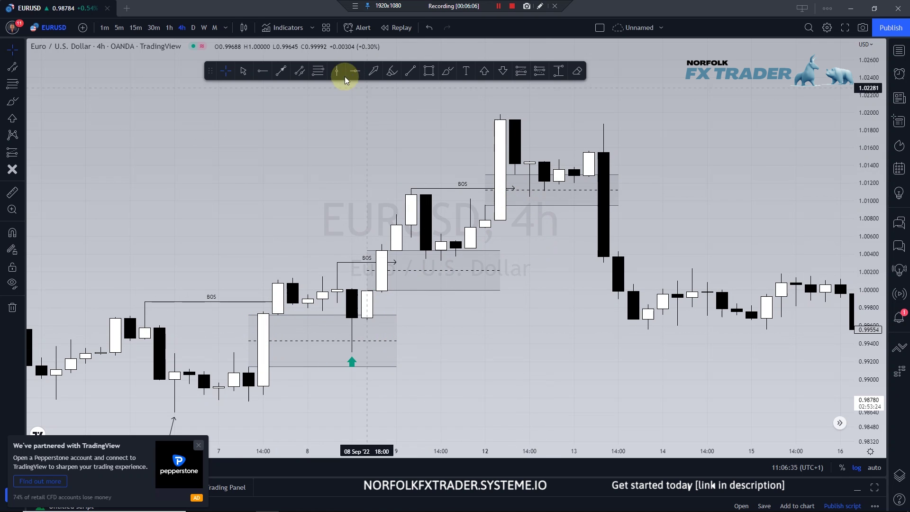
pyautogui.click(483, 73)
pyautogui.click(441, 265)
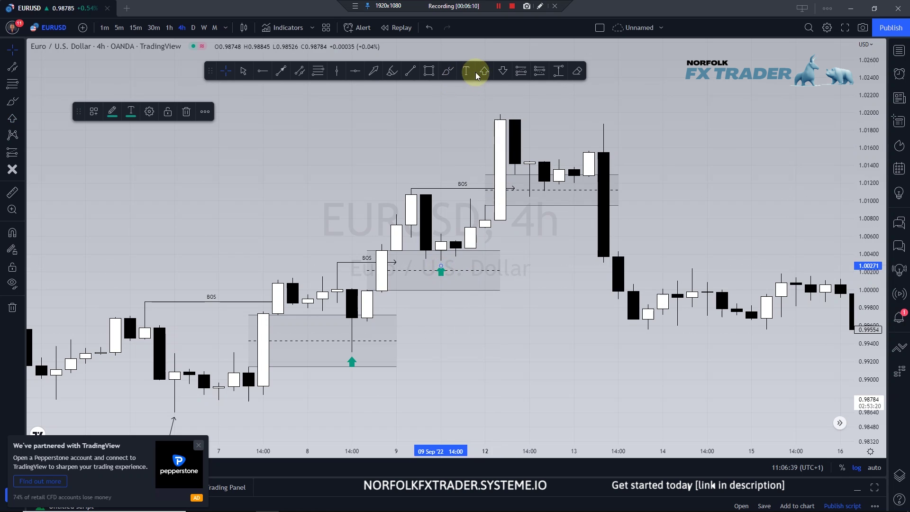
pyautogui.click(476, 76)
pyautogui.click(530, 202)
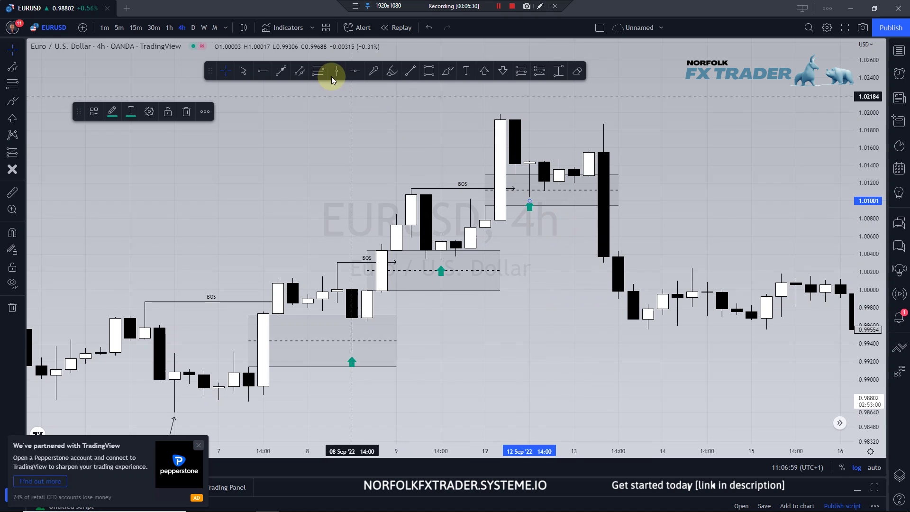
# Step: Draw a BOS-styled line from the 12 Sep 14:00 low near 1.0104 to the 13 Sep candle
pyautogui.click(281, 71)
pyautogui.click(529, 197)
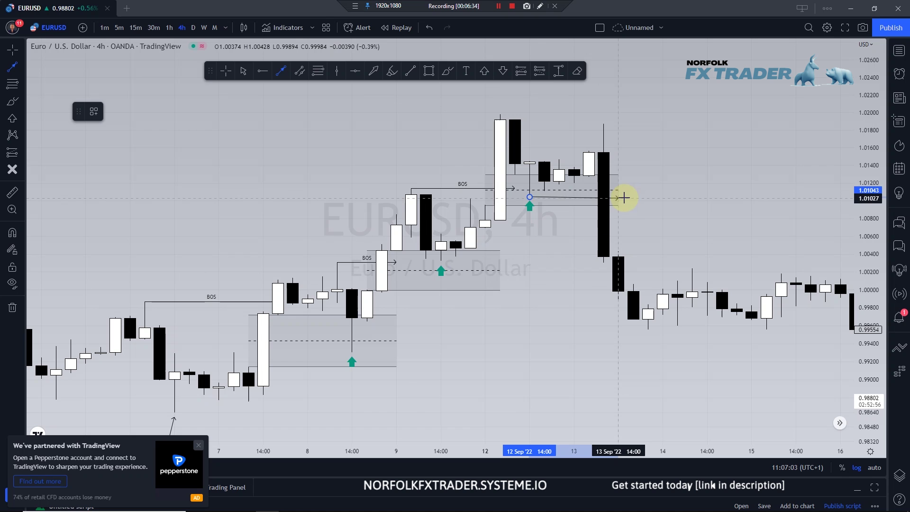
pyautogui.click(624, 196)
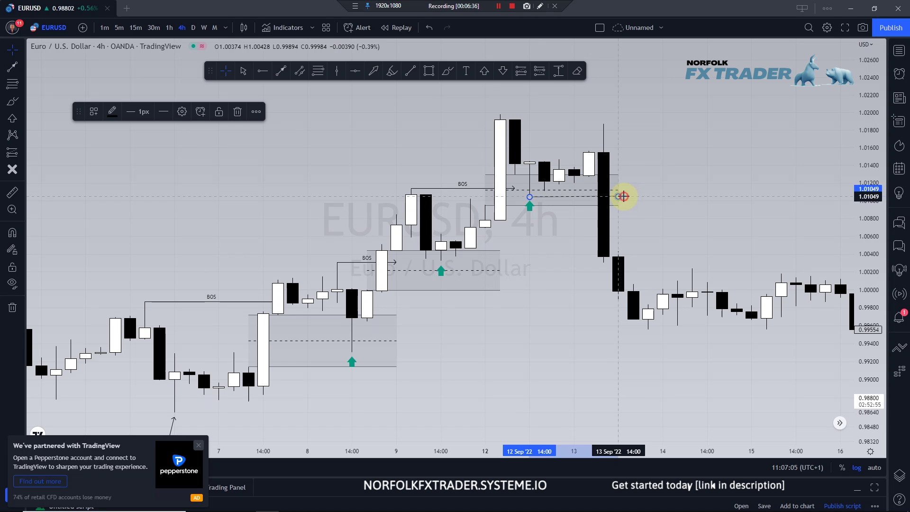
pyautogui.click(94, 112)
pyautogui.click(101, 175)
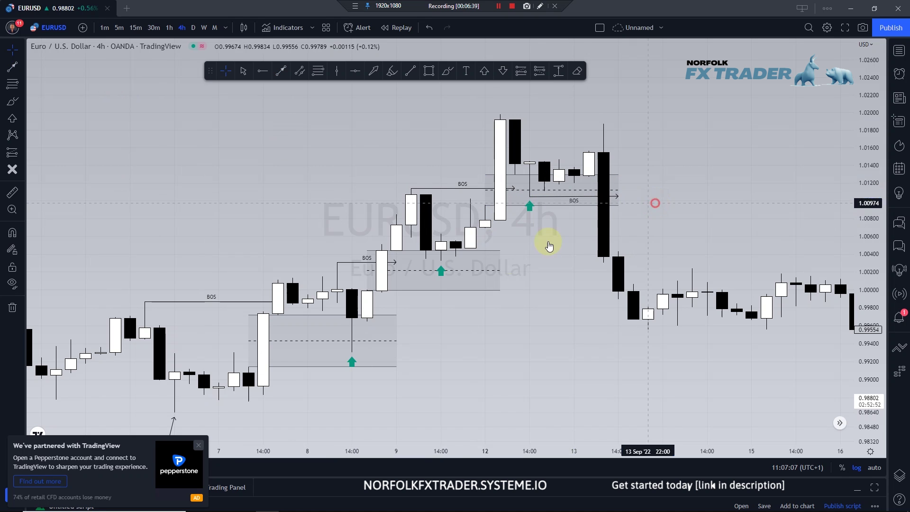
# Step: Draw a BOS DOWN line from the 9 Sep low near 1.0033 across to 13 Sep
pyautogui.click(281, 71)
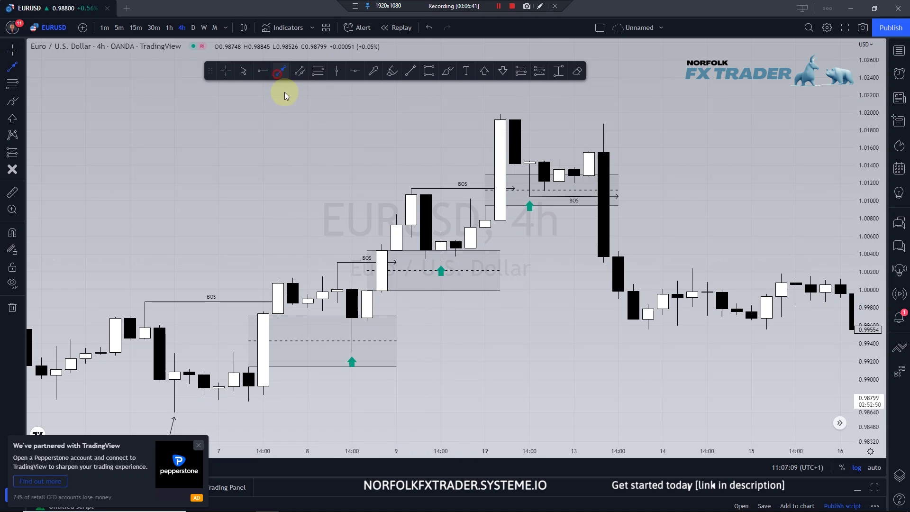
pyautogui.moveTo(441, 260)
pyautogui.mouseDown()
pyautogui.moveTo(641, 260)
pyautogui.moveTo(633, 261)
pyautogui.mouseUp()
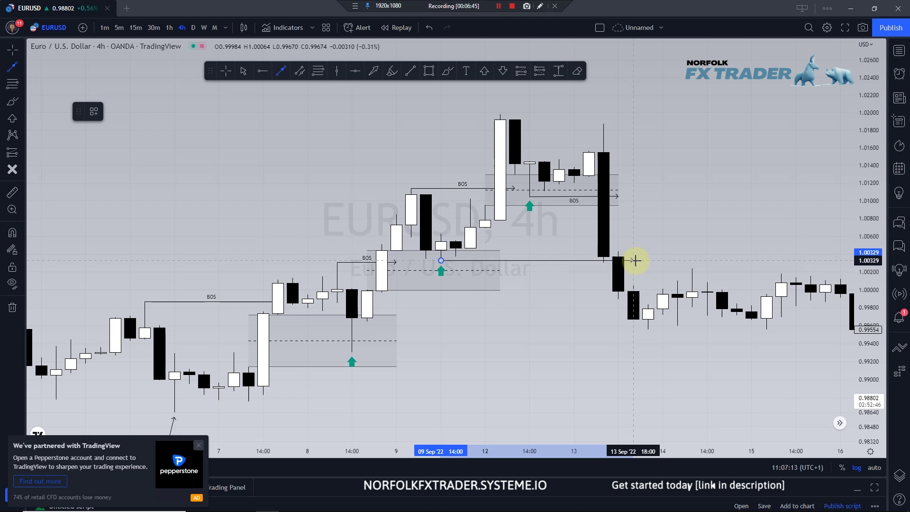
pyautogui.moveTo(635, 259); pyautogui.dragTo(634, 260)
pyautogui.click(95, 112)
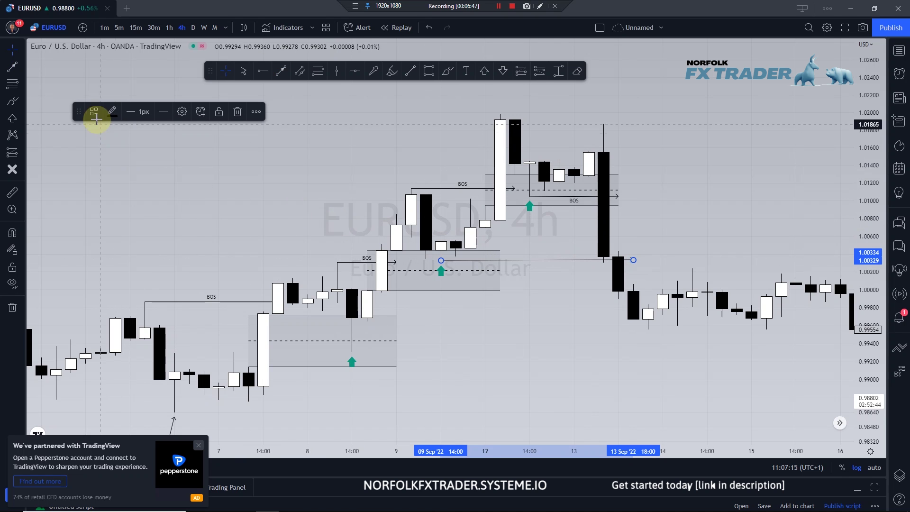
pyautogui.click(113, 171)
pyautogui.click(571, 208)
pyautogui.click(635, 261)
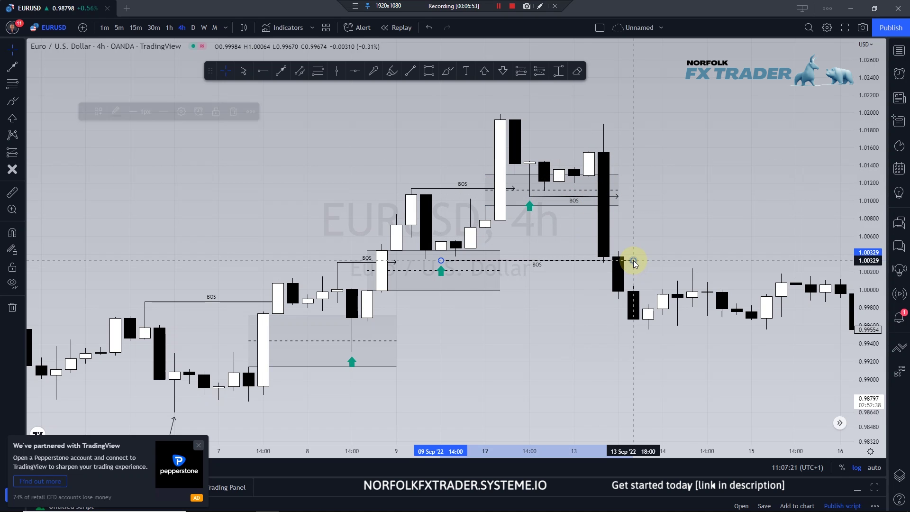
pyautogui.click(619, 214)
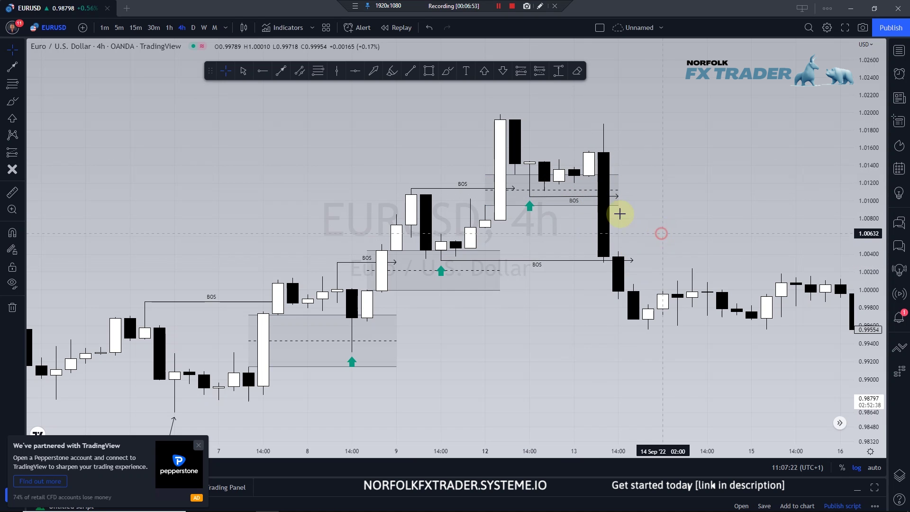
# Step: Shade a midline zone over the 13 Sep drop, about 1.0044–1.0127, stretched to 20 Sep
pyautogui.click(301, 72)
pyautogui.moveTo(587, 175); pyautogui.dragTo(721, 176)
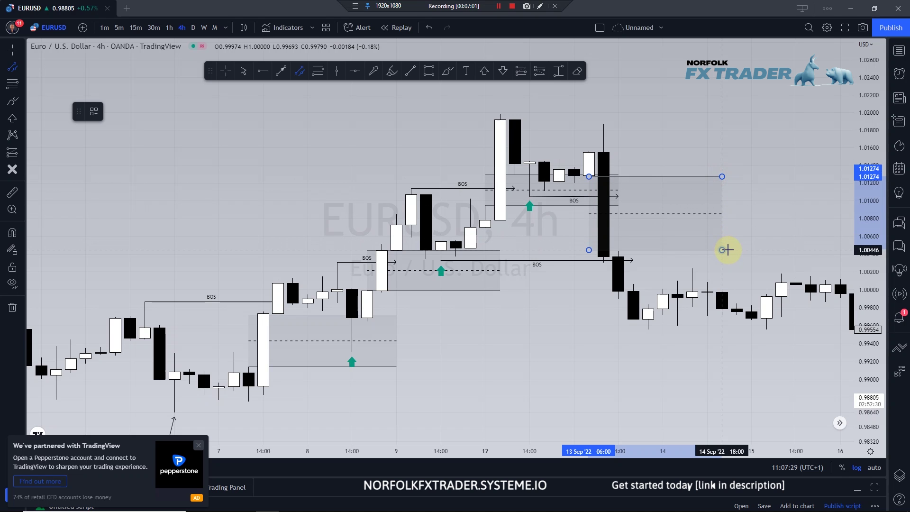
pyautogui.click(727, 250)
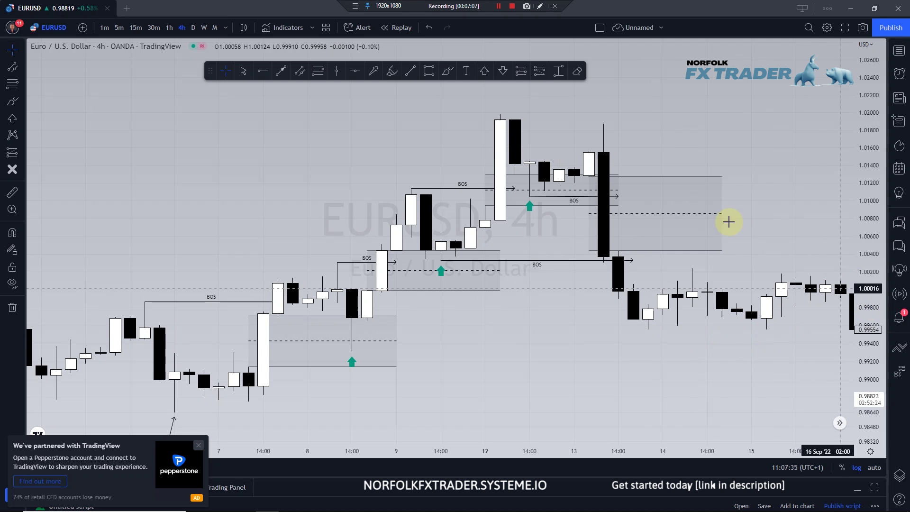
pyautogui.moveTo(755, 197); pyautogui.dragTo(642, 193)
pyautogui.scroll(-3, 687, 194)
pyautogui.moveTo(782, 206); pyautogui.dragTo(691, 153)
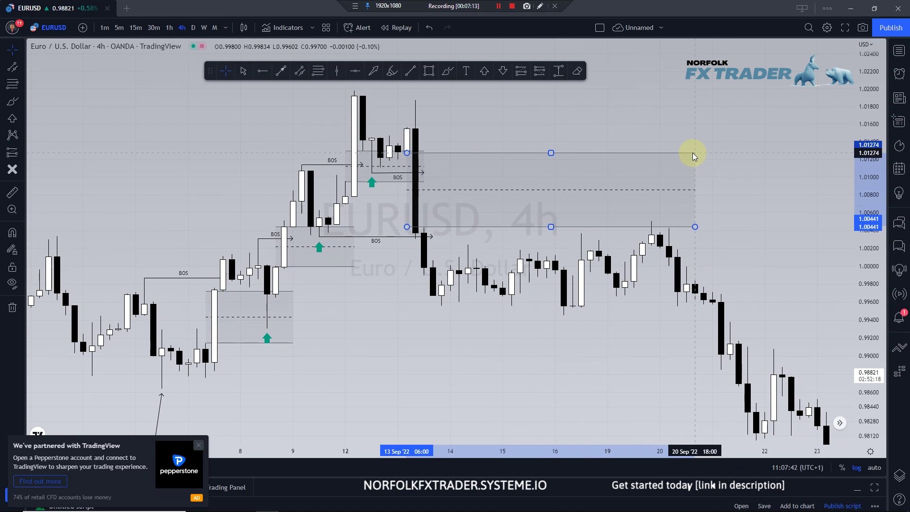
pyautogui.click(725, 157)
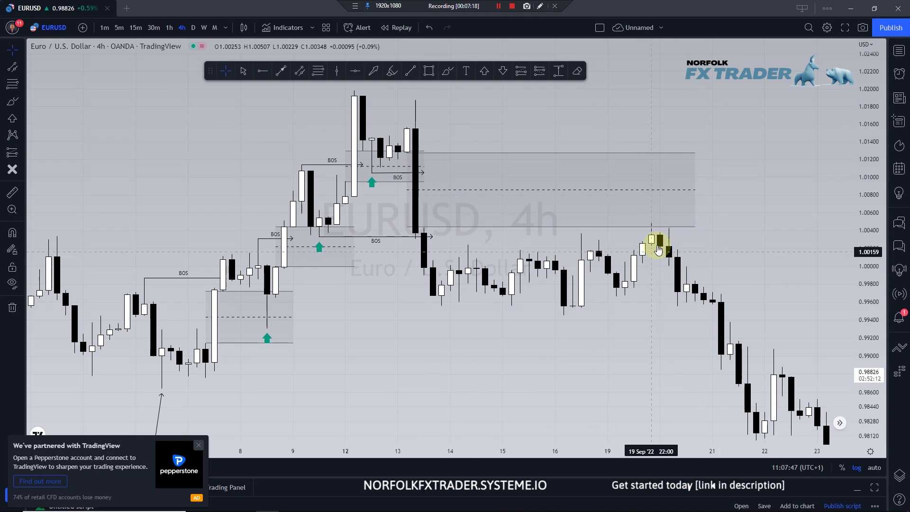
# Step: Draw a BOS DOWN line from the 16 Sep low near 0.9946 to 21 Sep, then start a zone at 13 Sep
pyautogui.click(563, 315)
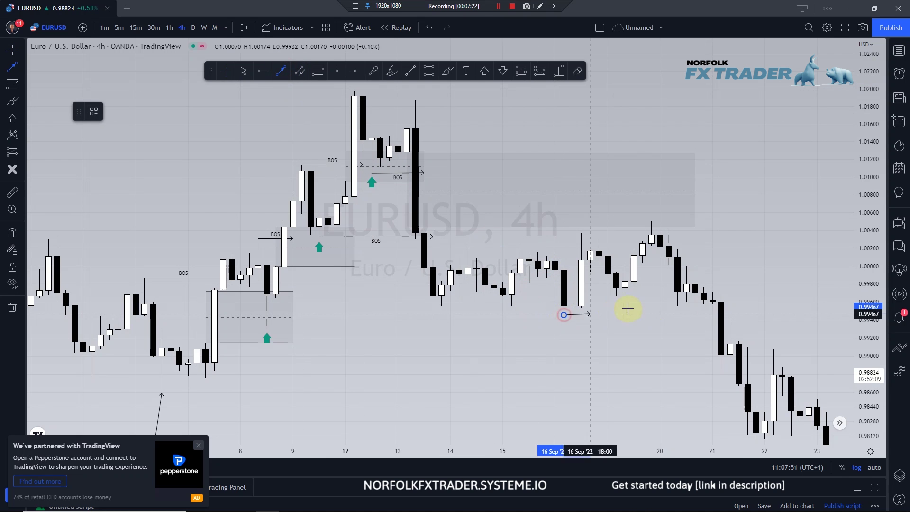
pyautogui.click(730, 314)
pyautogui.click(94, 112)
pyautogui.click(127, 174)
pyautogui.click(400, 315)
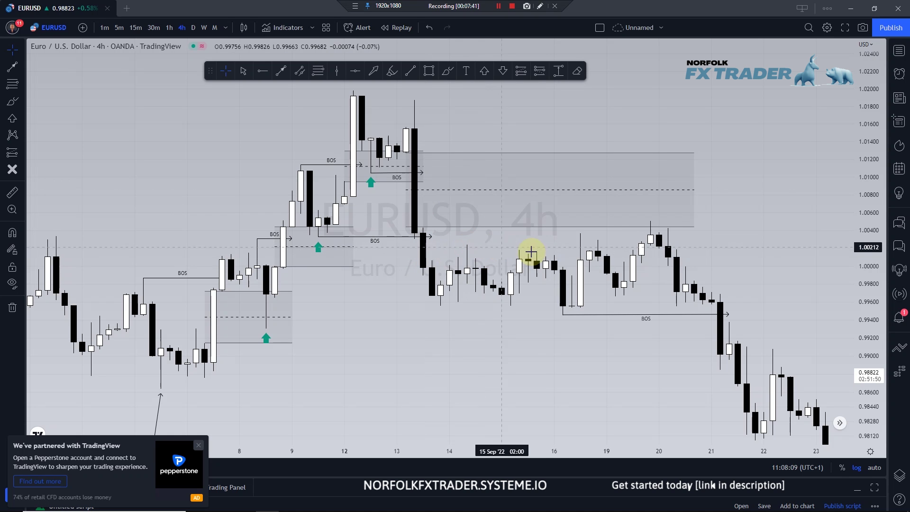
pyautogui.click(299, 71)
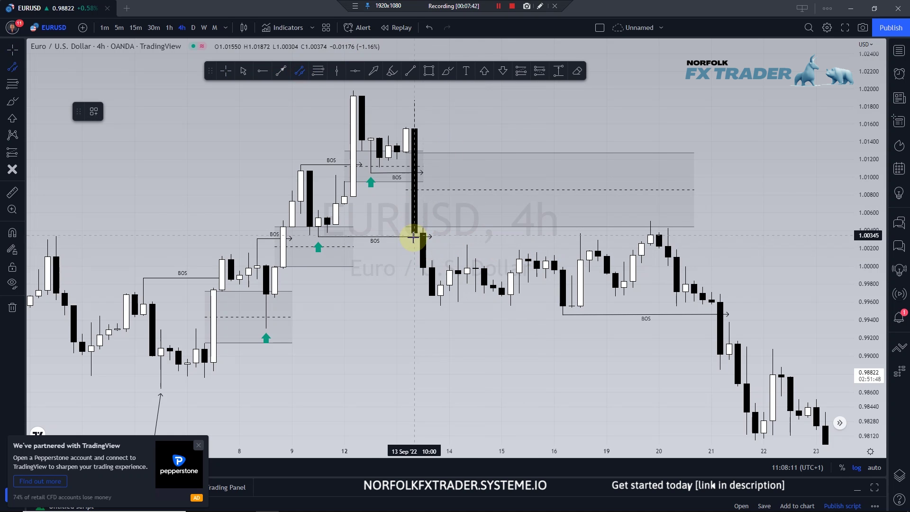
pyautogui.moveTo(413, 239); pyautogui.dragTo(546, 240)
# Step: Finish the thin zone at 1.0000 and draw a pink rectangle under the mid-September consolidation
pyautogui.click(554, 260)
pyautogui.click(563, 314)
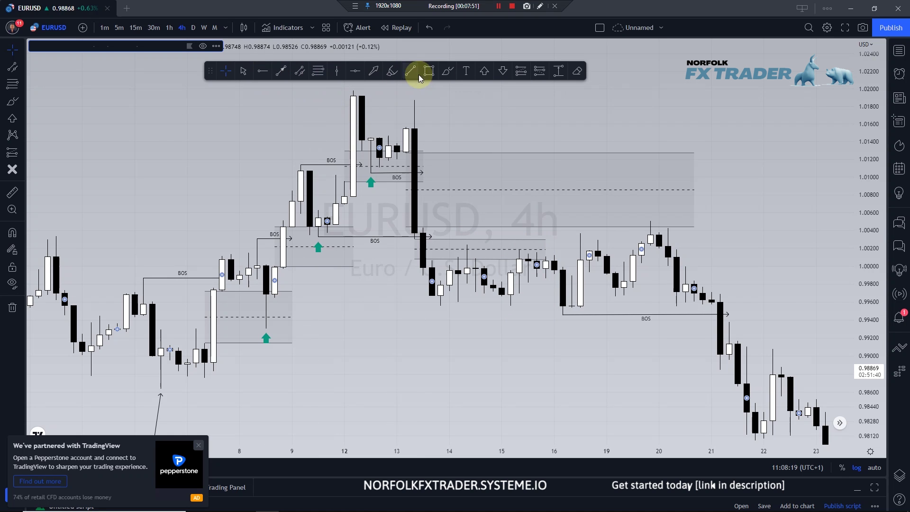
pyautogui.click(429, 71)
pyautogui.click(431, 299)
pyautogui.click(561, 307)
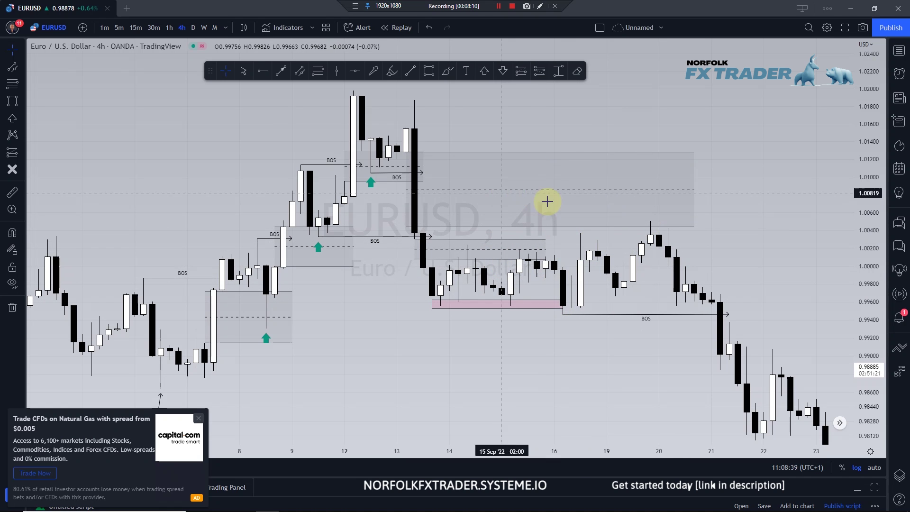
# Step: Shade a midline zone at the 21 Sep breakdown, about 0.9937–0.9957, extended to 25 Sep
pyautogui.moveTo(687, 359)
pyautogui.mouseDown()
pyautogui.moveTo(586, 324)
pyautogui.moveTo(510, 282)
pyautogui.mouseUp()
pyautogui.click(295, 72)
pyautogui.moveTo(518, 230); pyautogui.dragTo(630, 228)
pyautogui.click(631, 230)
pyautogui.click(626, 247)
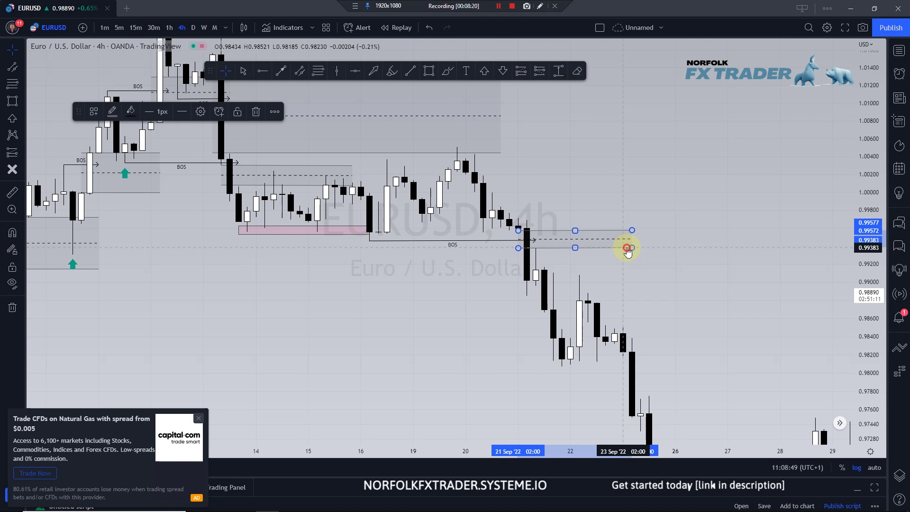
pyautogui.moveTo(634, 232); pyautogui.dragTo(665, 234)
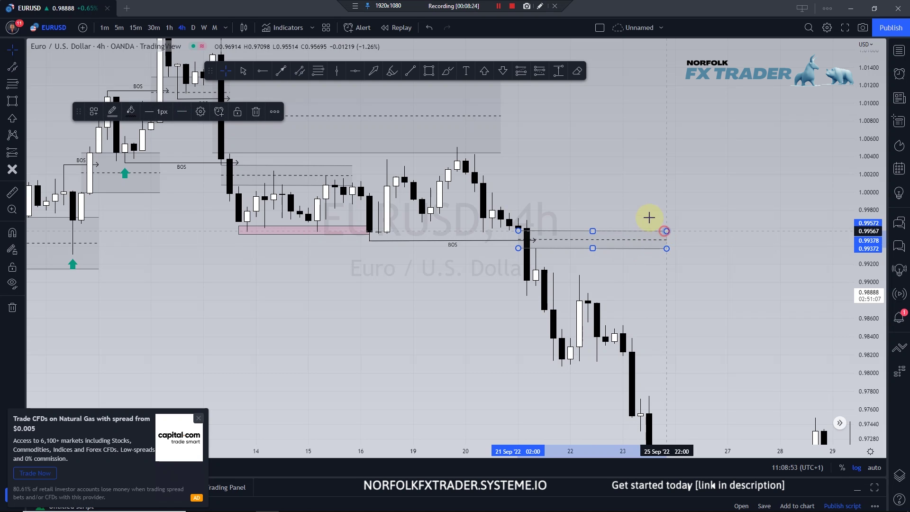
pyautogui.click(649, 217)
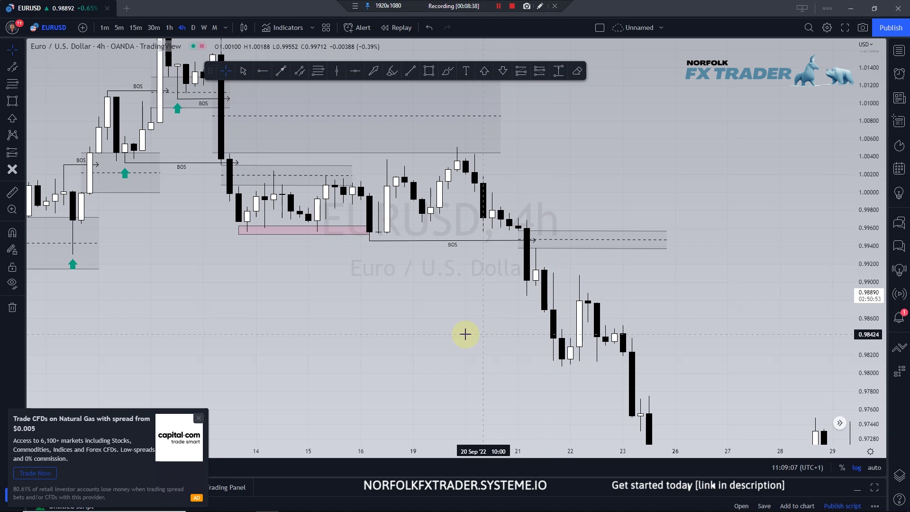
# Step: Draw a horizontal arrow line from the 21 Sep swing low near 0.990
pyautogui.scroll(4, 462, 334)
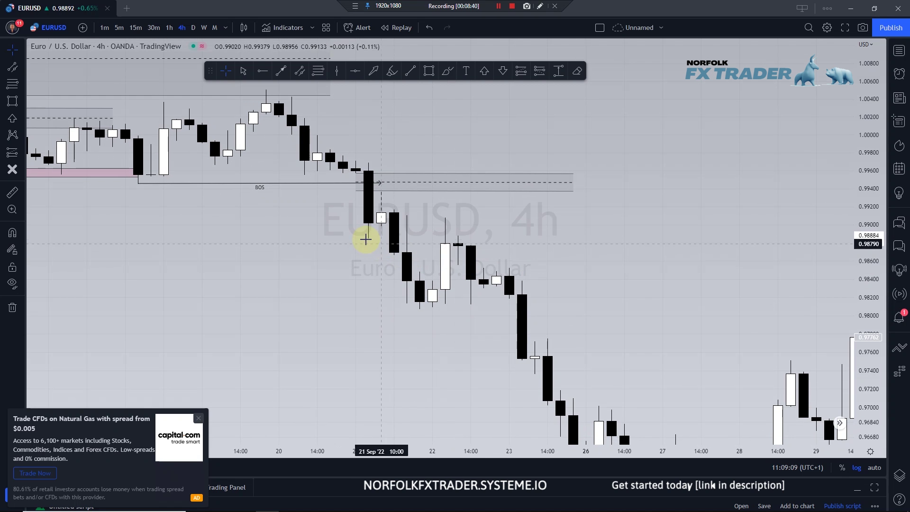
pyautogui.click(281, 71)
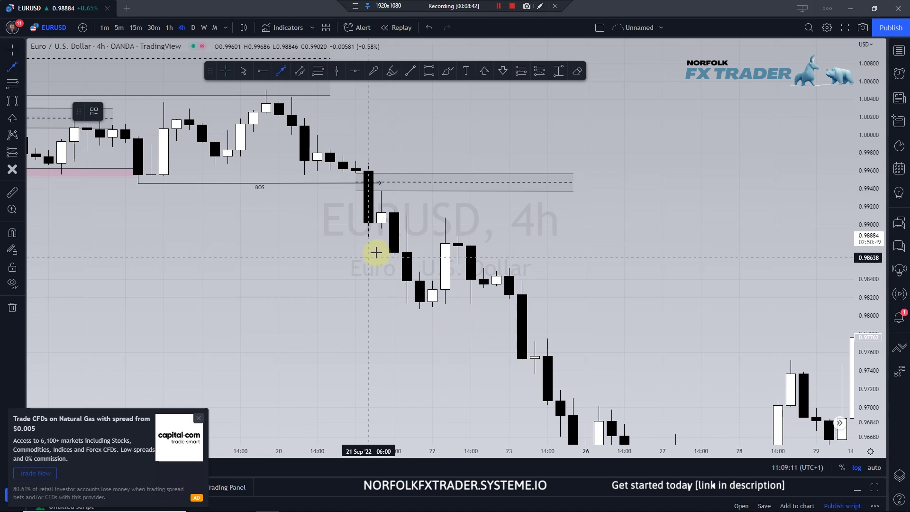
pyautogui.click(368, 238)
pyautogui.click(417, 238)
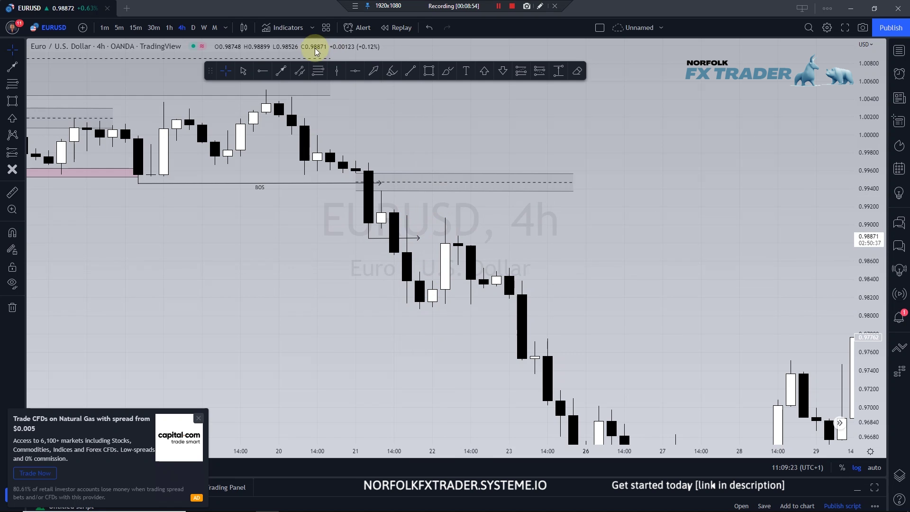
# Step: Draw a horizontal arrow line from the 22 Sep swing low near 0.981 across to 23 Sep
pyautogui.click(281, 70)
pyautogui.click(420, 308)
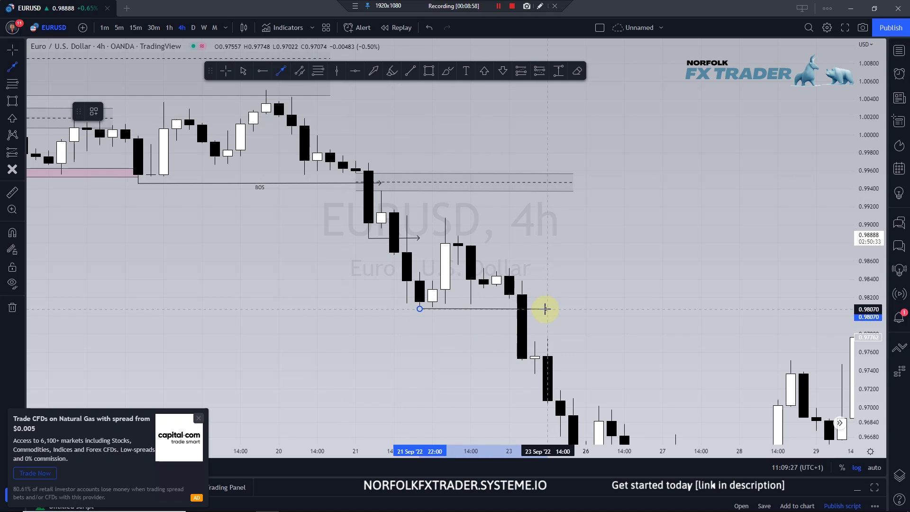
pyautogui.click(544, 307)
pyautogui.moveTo(652, 225); pyautogui.dragTo(602, 189)
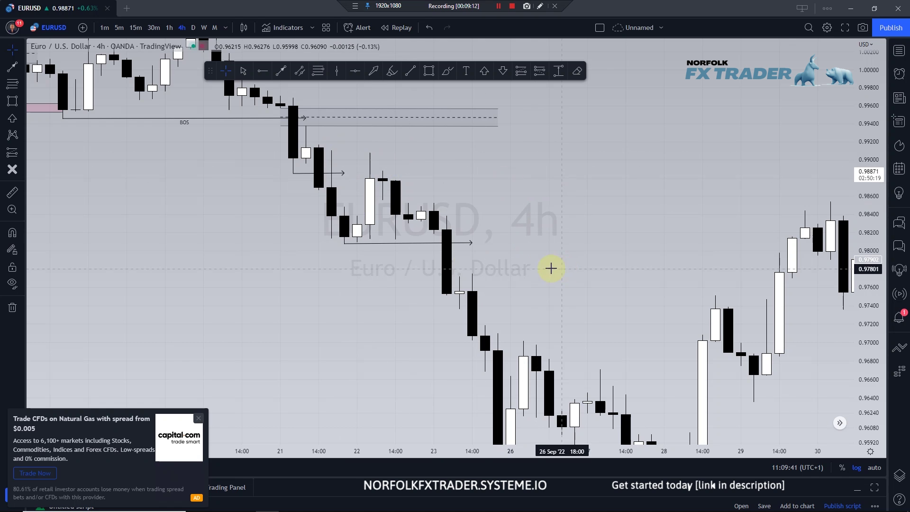
pyautogui.click(471, 244)
pyautogui.click(532, 223)
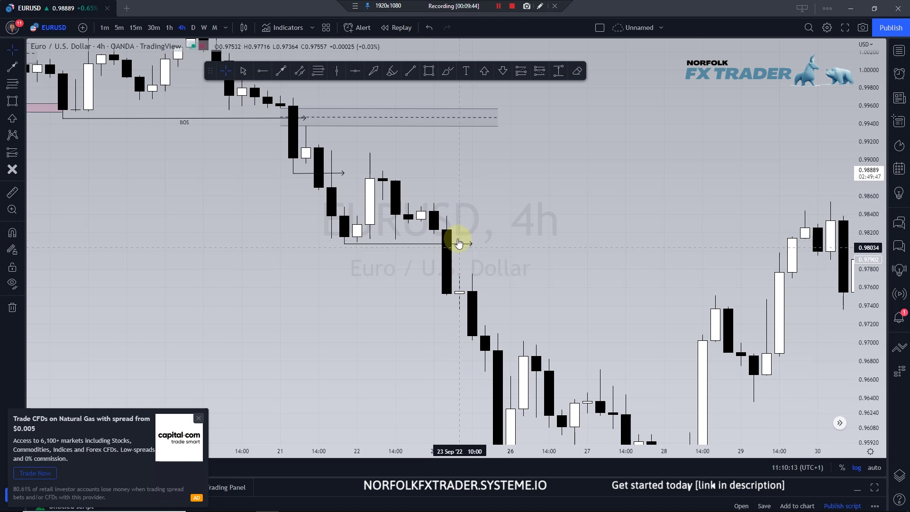
# Step: Apply the BOS DOWN template to the lower break line and a saved style to the upper one
pyautogui.moveTo(457, 244); pyautogui.dragTo(398, 178)
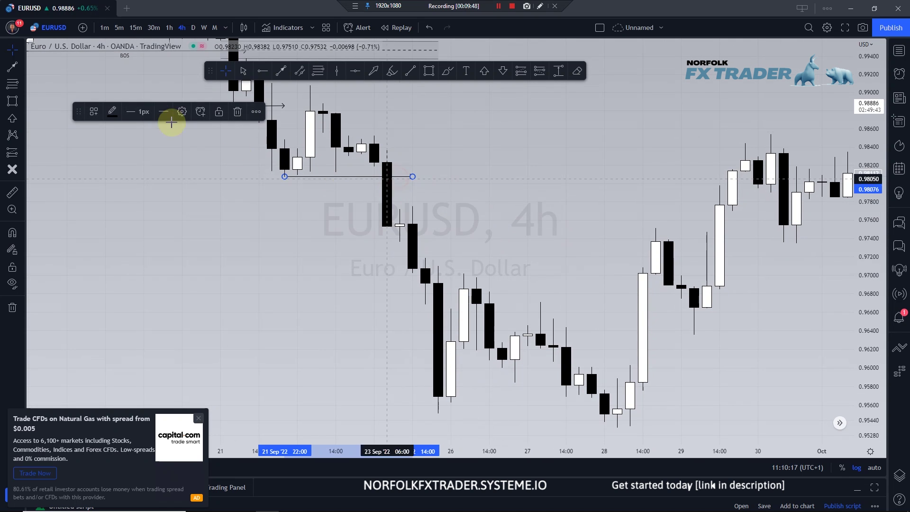
pyautogui.click(94, 111)
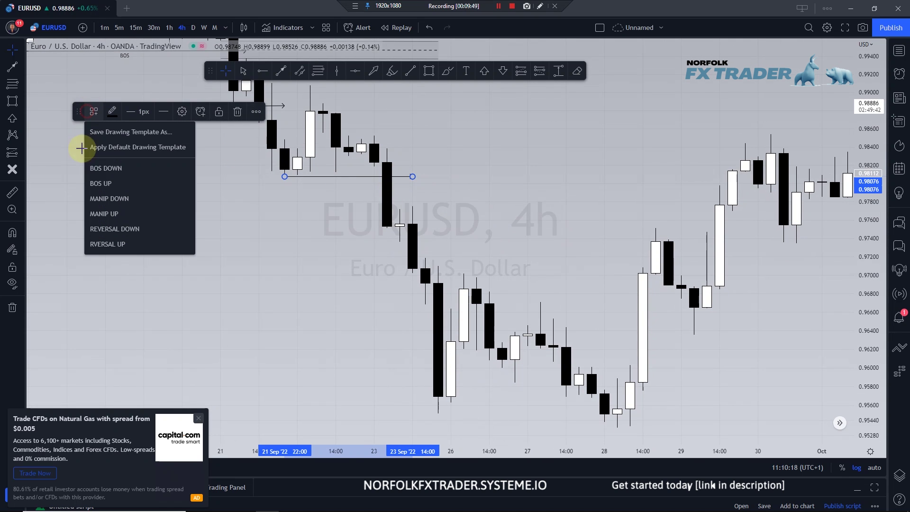
pyautogui.click(95, 168)
pyautogui.click(233, 106)
pyautogui.click(283, 108)
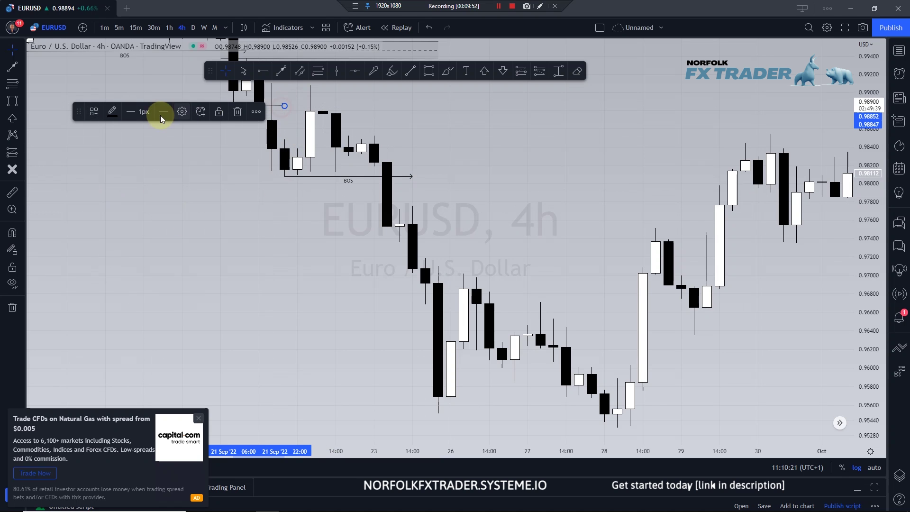
pyautogui.click(94, 111)
pyautogui.click(113, 165)
pyautogui.click(259, 201)
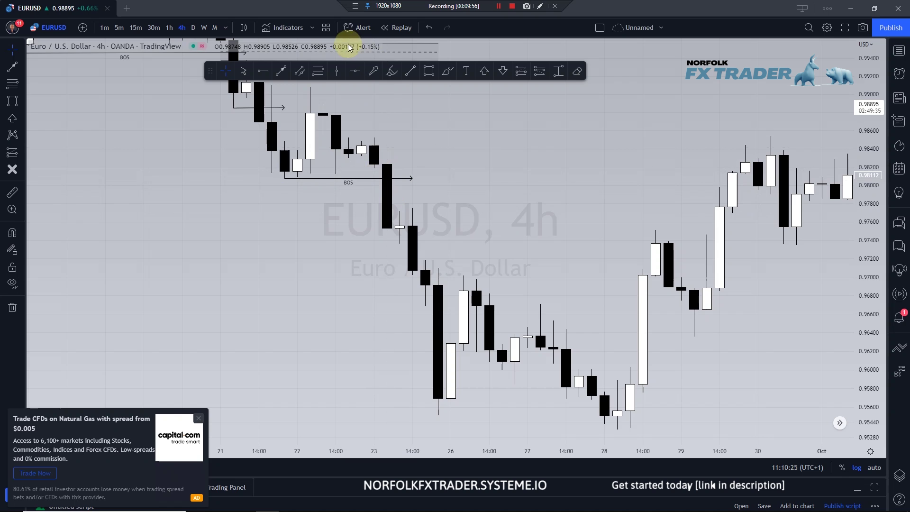
# Step: Shade a midline zone from 23 to 29 Sep between about 0.9817 and 0.9773
pyautogui.click(302, 75)
pyautogui.moveTo(376, 169); pyautogui.dragTo(734, 168)
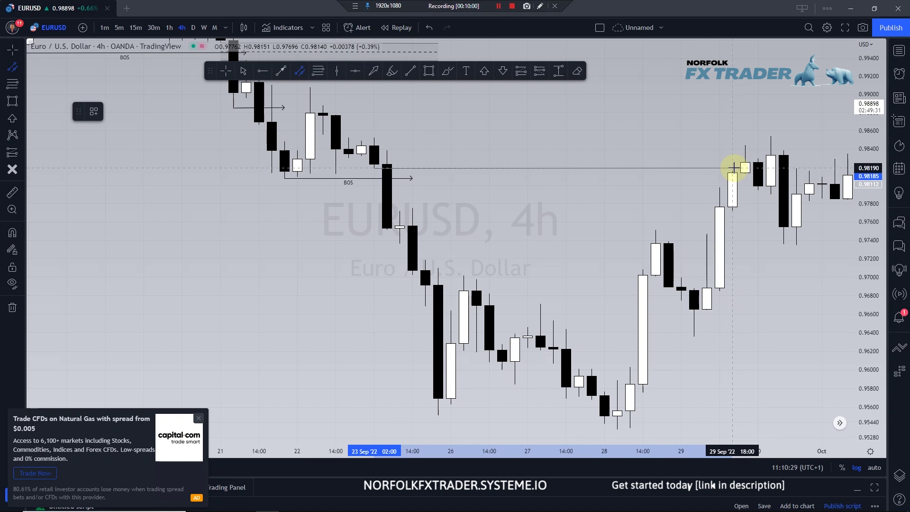
pyautogui.click(738, 210)
pyautogui.click(427, 219)
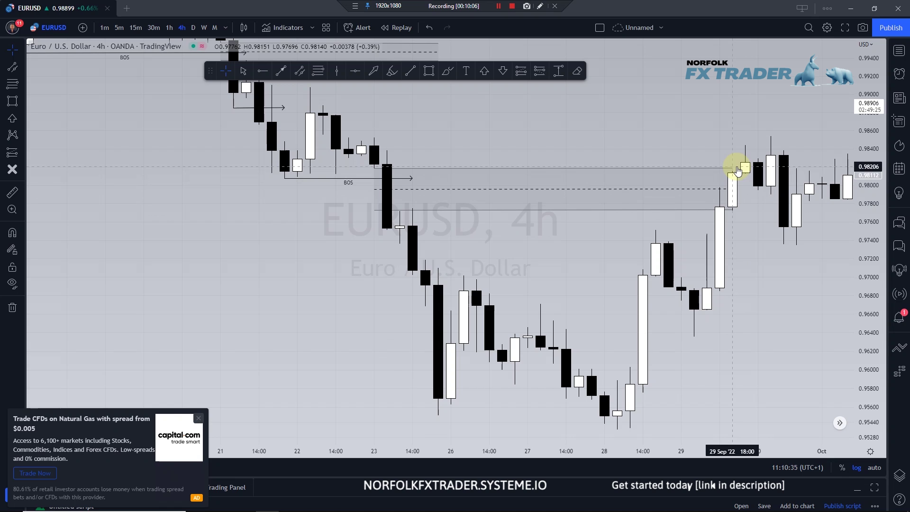
pyautogui.click(413, 222)
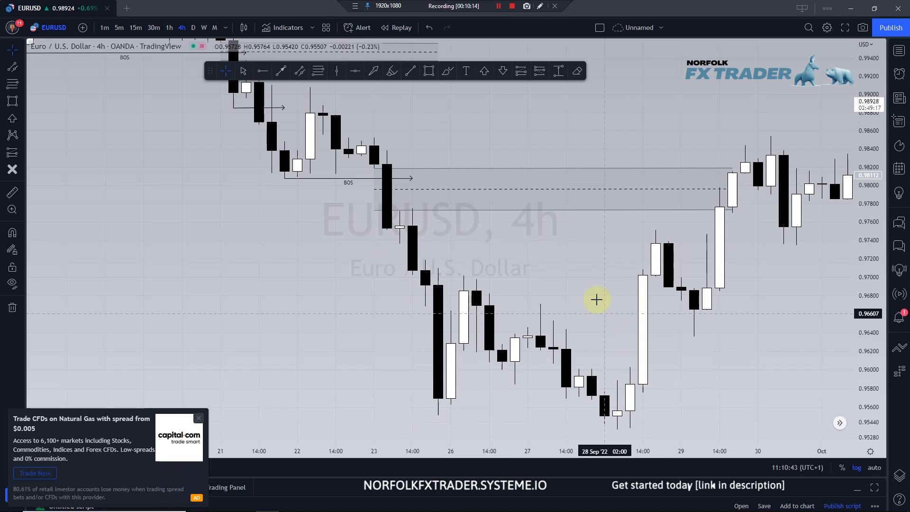
pyautogui.moveTo(491, 293); pyautogui.dragTo(410, 207)
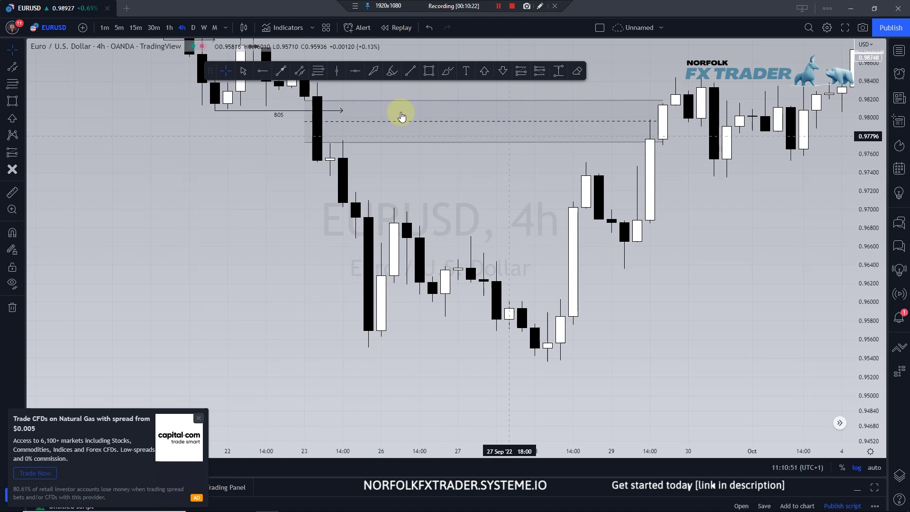
pyautogui.click(298, 72)
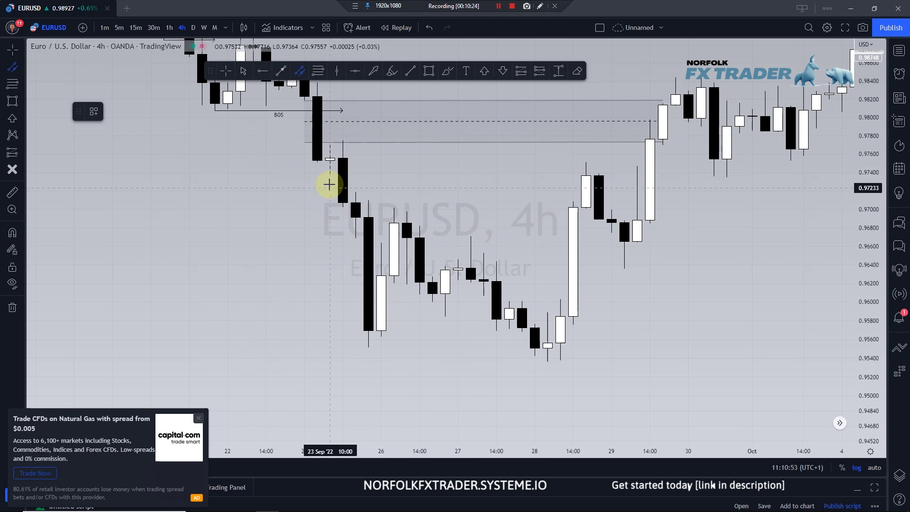
pyautogui.moveTo(329, 176); pyautogui.dragTo(432, 175)
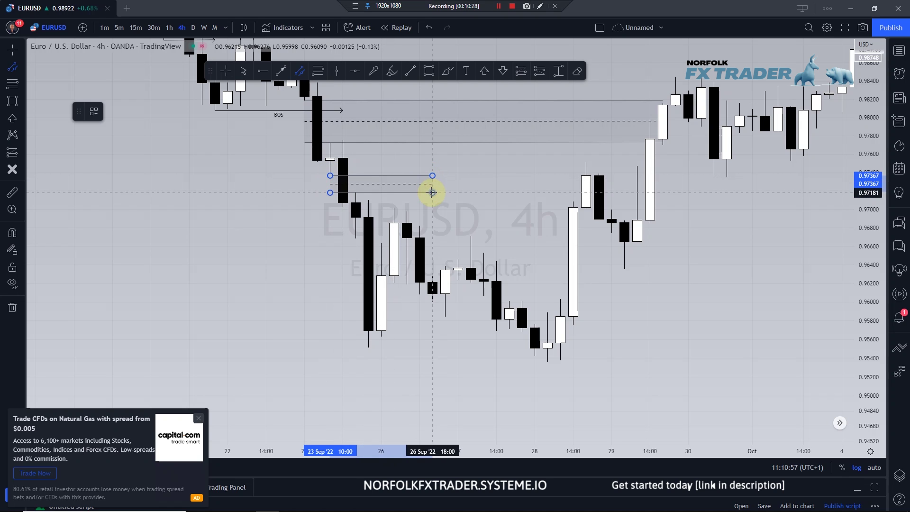
pyautogui.click(432, 192)
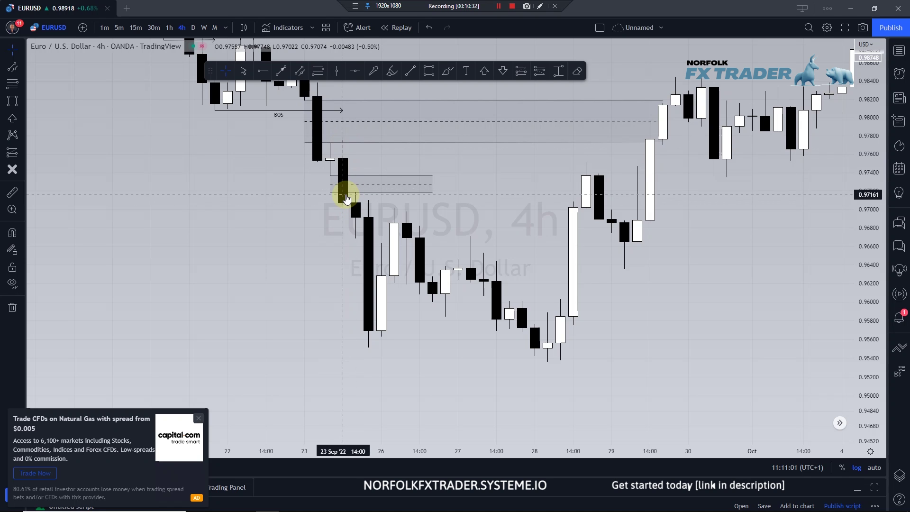
pyautogui.click(430, 175)
pyautogui.press('Delete')
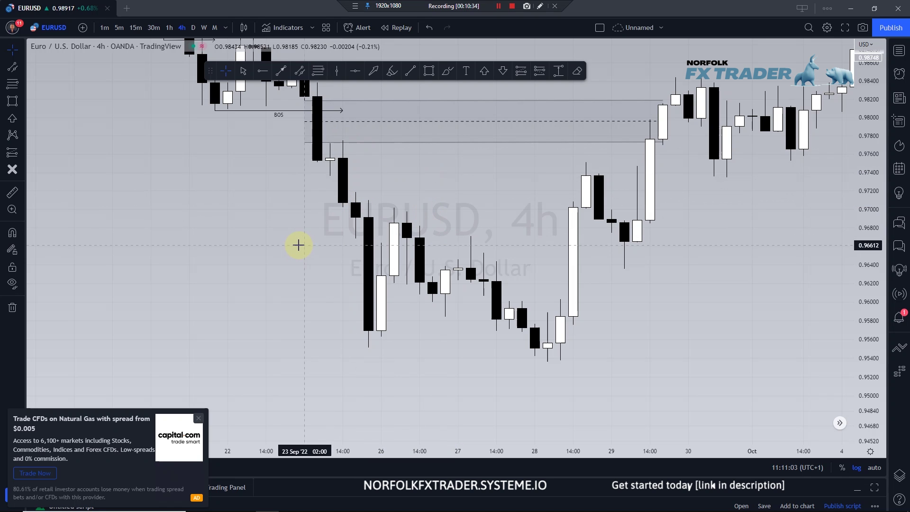
pyautogui.scroll(-1, 784, 289)
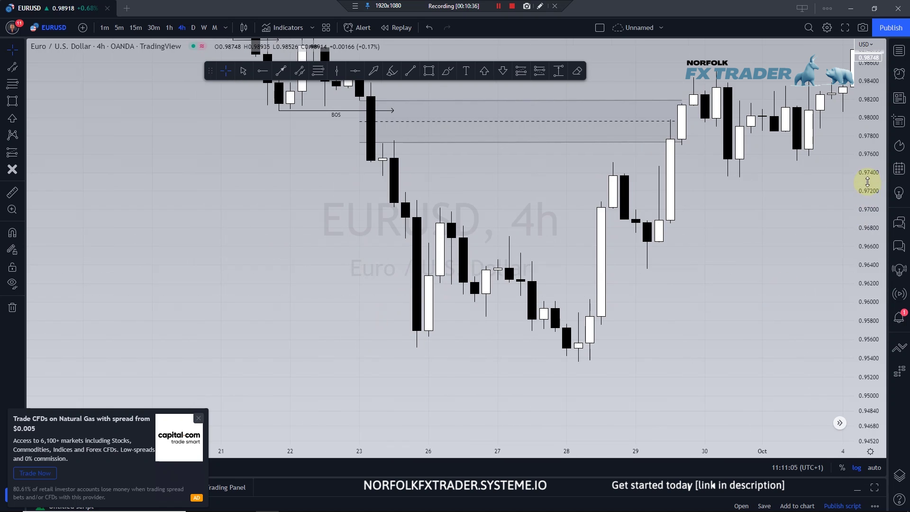
pyautogui.hscroll(-5, 833, 290)
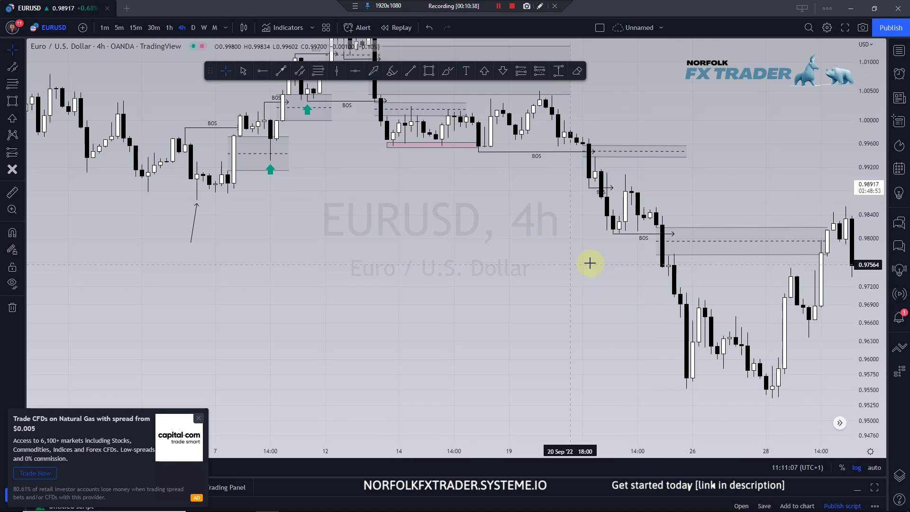
pyautogui.moveTo(334, 92); pyautogui.dragTo(307, 254)
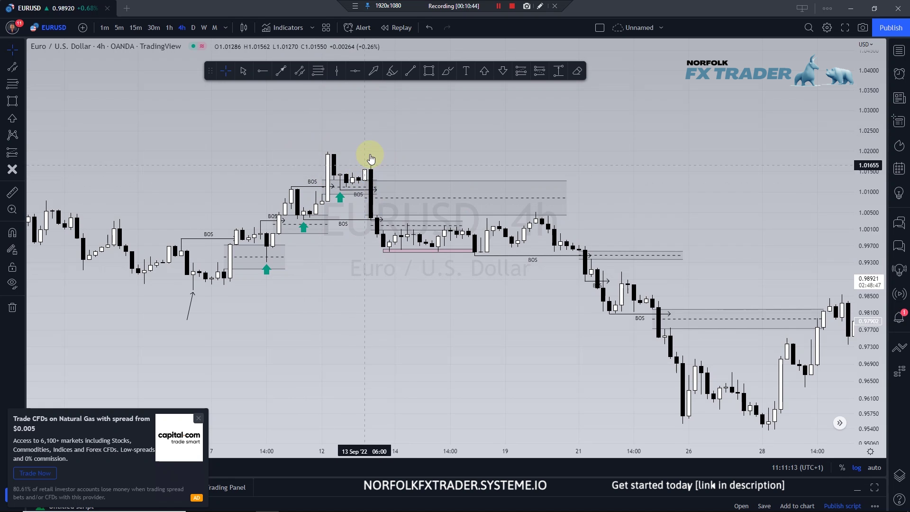
pyautogui.click(383, 229)
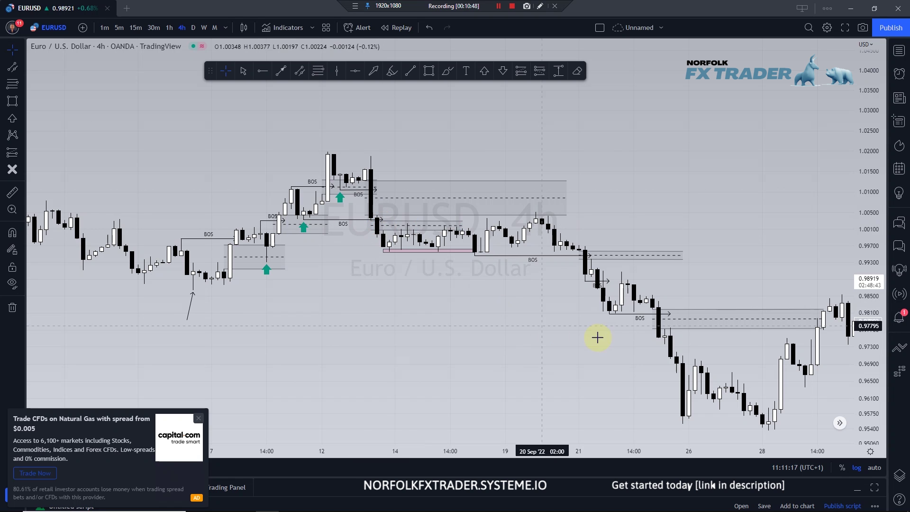
pyautogui.hscroll(5, 597, 337)
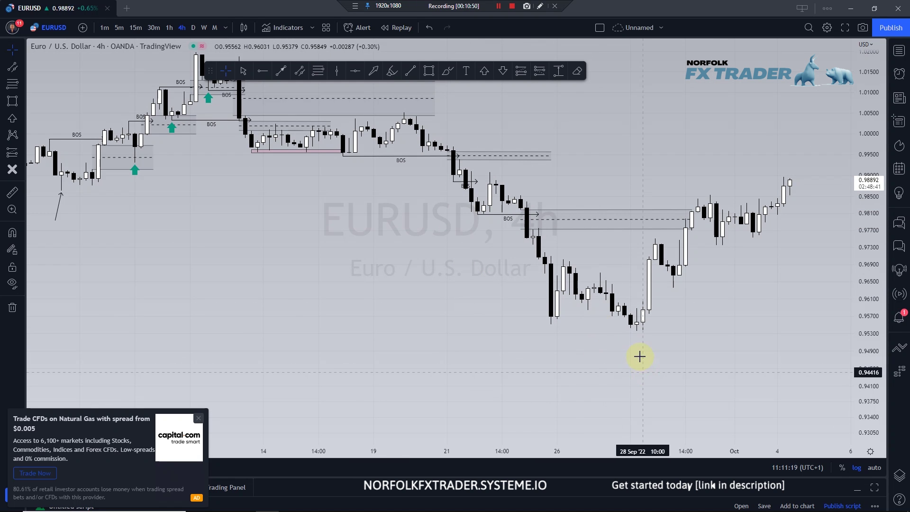
pyautogui.scroll(5, 551, 327)
pyautogui.moveTo(713, 190); pyautogui.dragTo(838, 241)
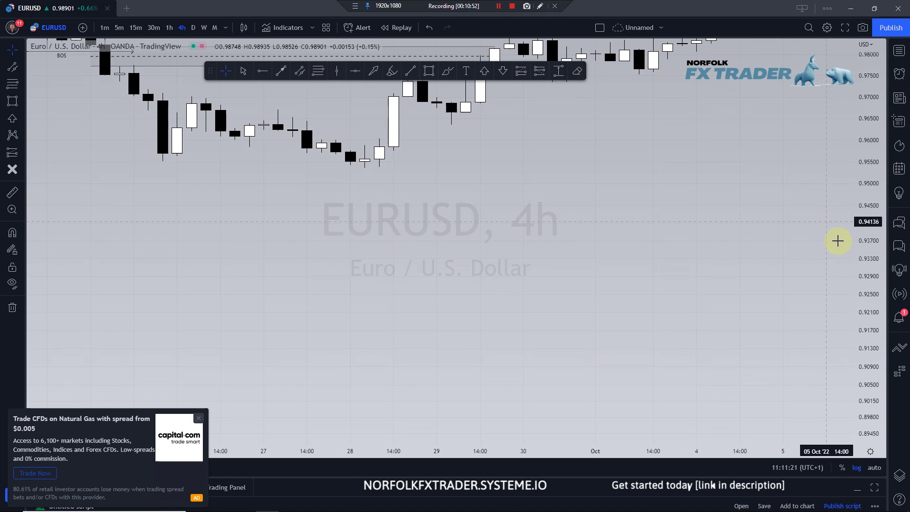
pyautogui.doubleClick(866, 264)
pyautogui.moveTo(609, 277); pyautogui.dragTo(774, 279)
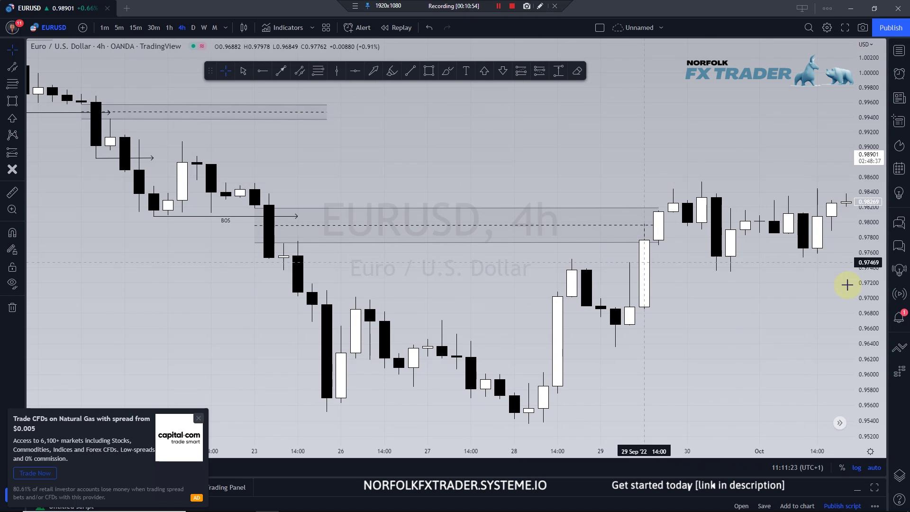
pyautogui.moveTo(862, 268); pyautogui.dragTo(833, 189)
pyautogui.moveTo(703, 278); pyautogui.dragTo(659, 284)
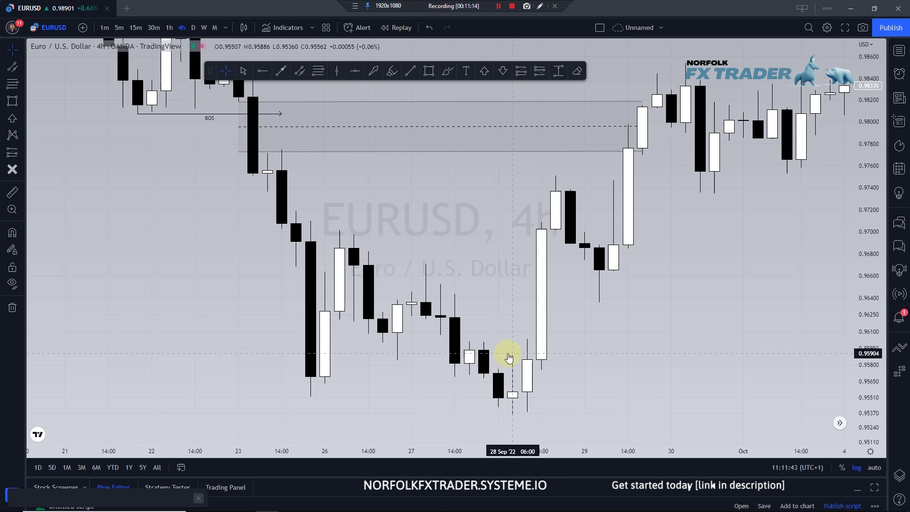
# Step: Draw an arrowed line along the late-September low near 0.955 from 25 to 28 Sep
pyautogui.moveTo(536, 319); pyautogui.dragTo(559, 229)
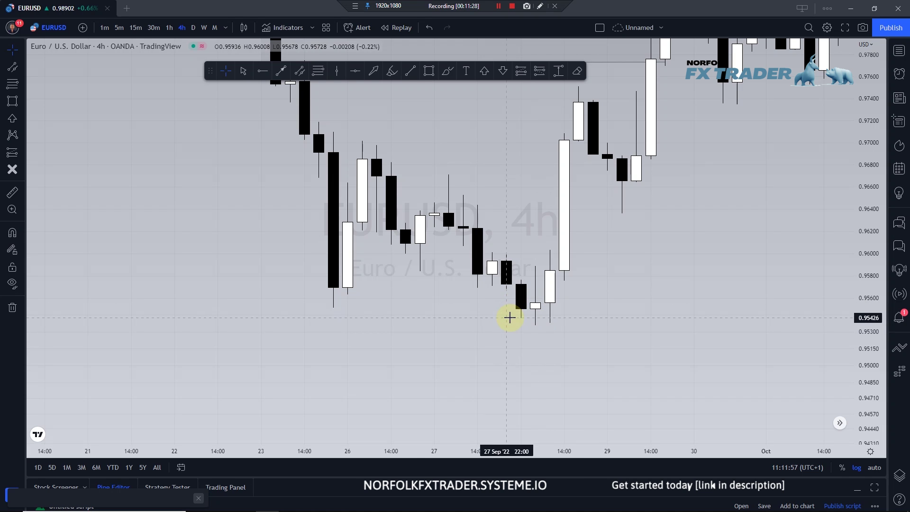
pyautogui.click(281, 72)
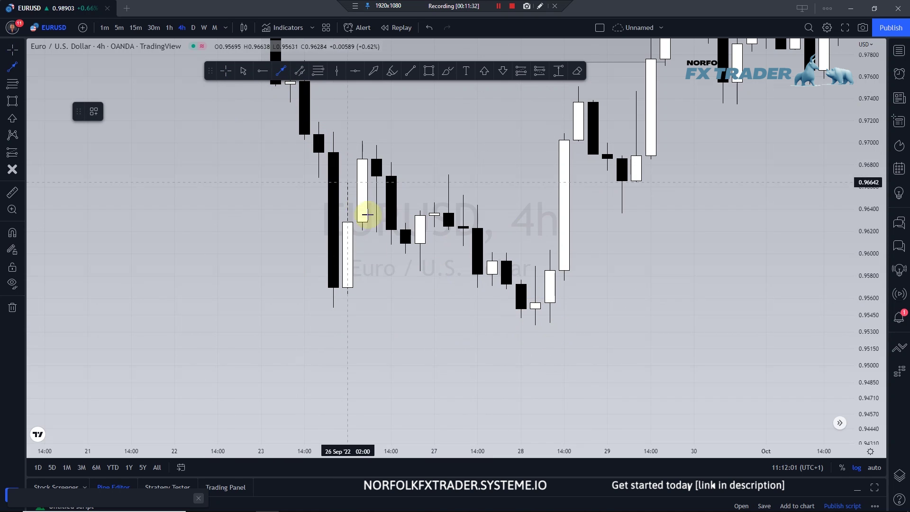
pyautogui.click(333, 309)
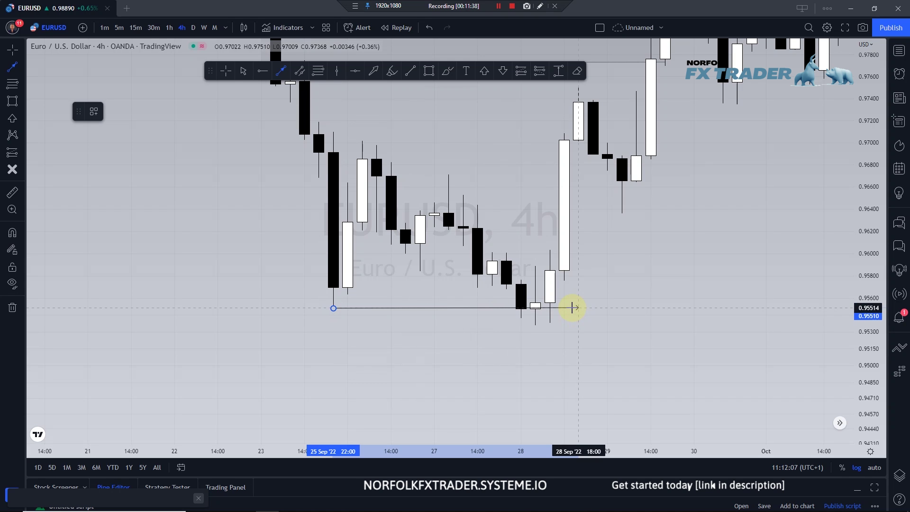
pyautogui.click(577, 308)
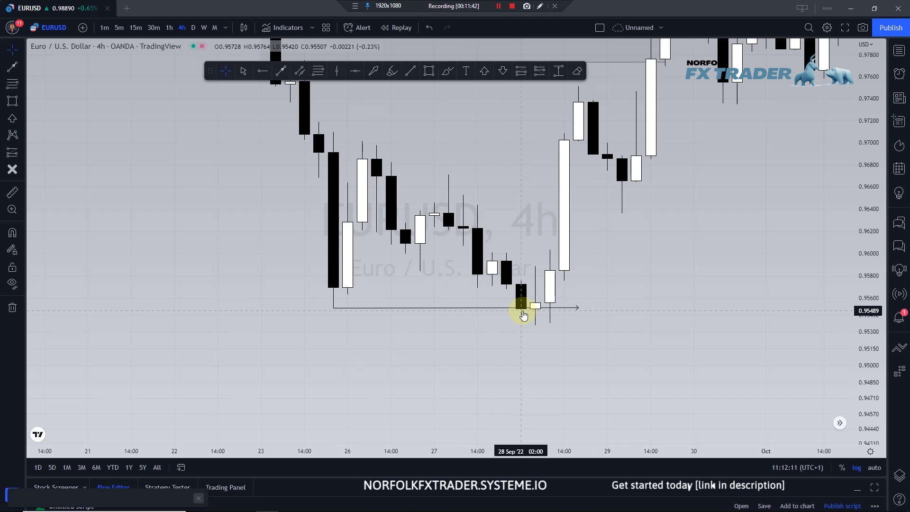
# Step: Zoom out and pan the chart to review the earlier September annotations
pyautogui.moveTo(875, 185); pyautogui.dragTo(620, 241)
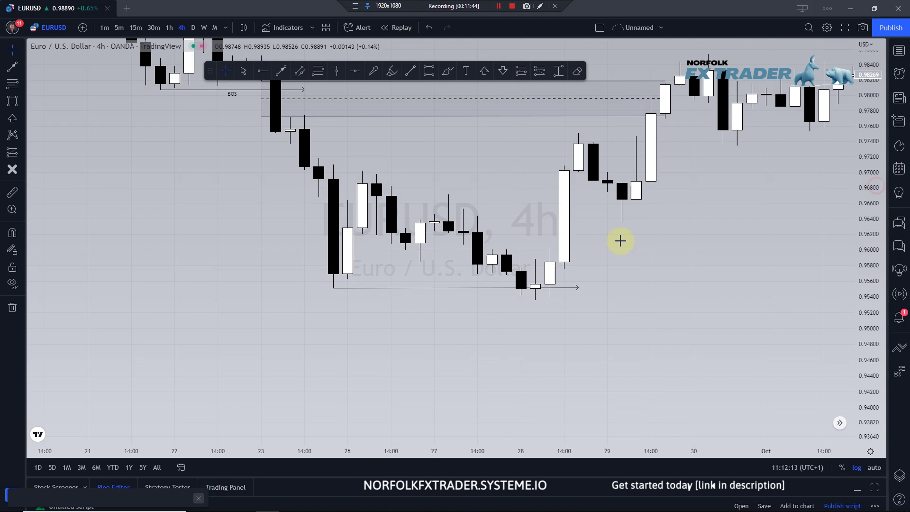
pyautogui.scroll(-5, 435, 207)
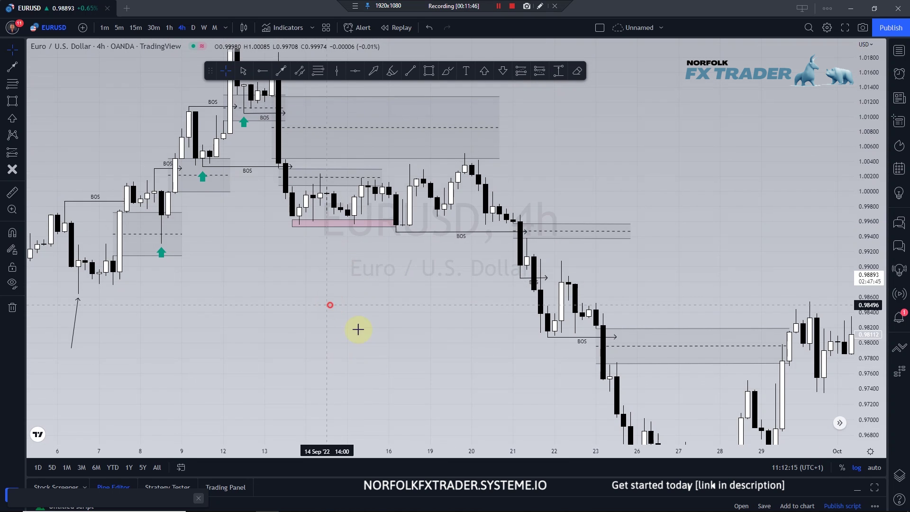
pyautogui.moveTo(357, 329); pyautogui.dragTo(471, 404)
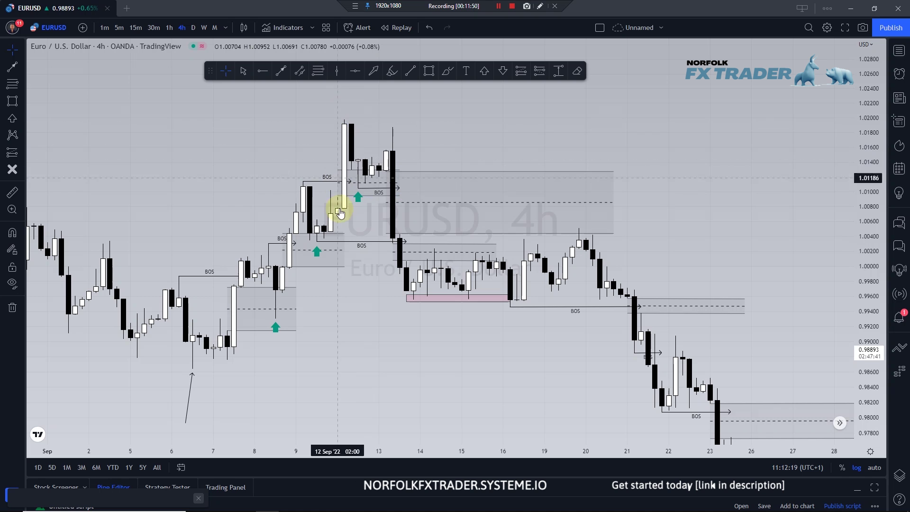
pyautogui.moveTo(756, 240); pyautogui.dragTo(524, 98)
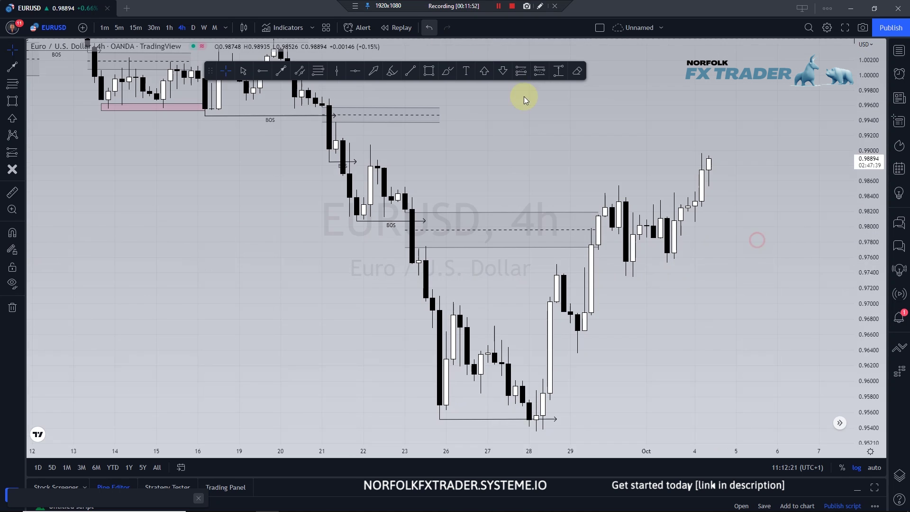
pyautogui.moveTo(709, 317); pyautogui.dragTo(671, 225)
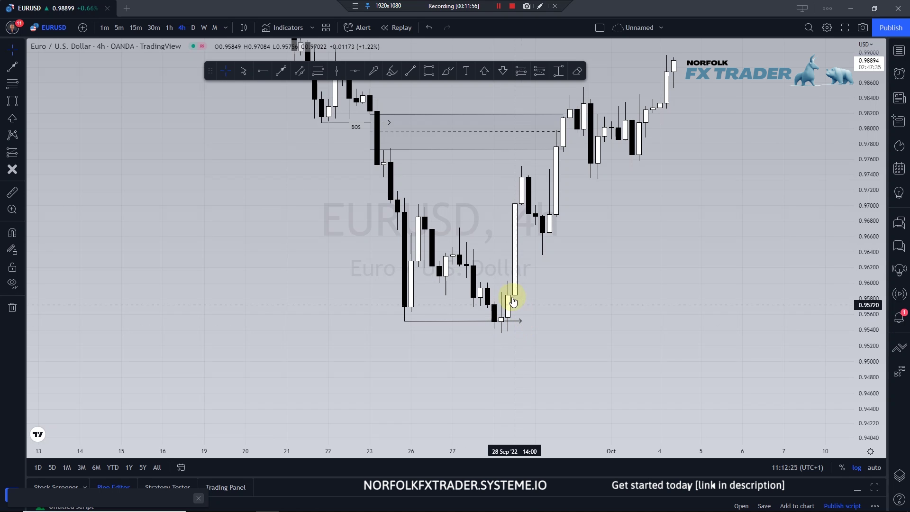
pyautogui.moveTo(868, 246); pyautogui.dragTo(636, 258)
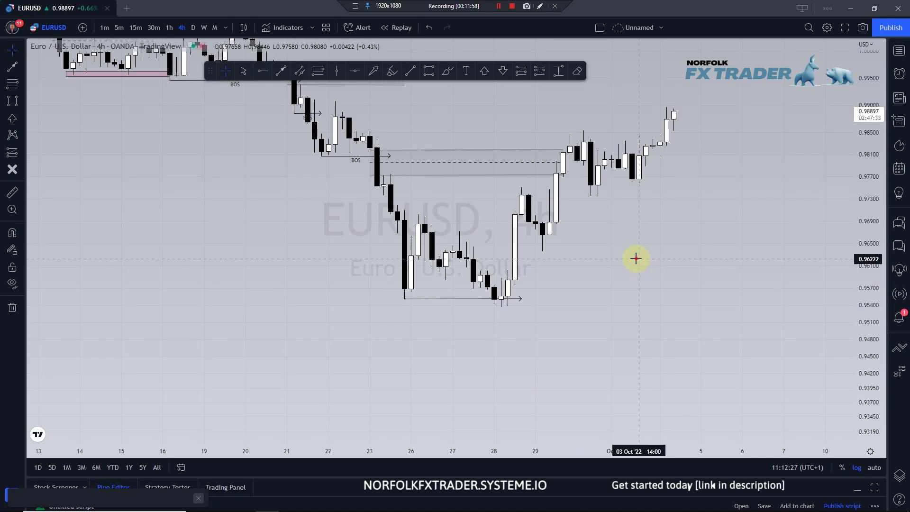
pyautogui.click(484, 71)
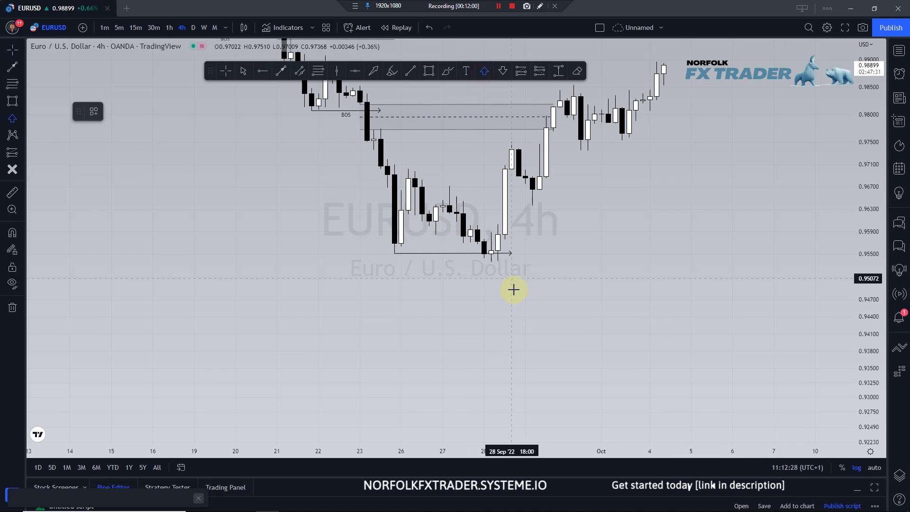
# Step: Place a green up-arrow below the 28 Sep low candle near 0.955 and centre it in view
pyautogui.click(491, 266)
pyautogui.scroll(5, 548, 278)
pyautogui.hscroll(-10, 449, 260)
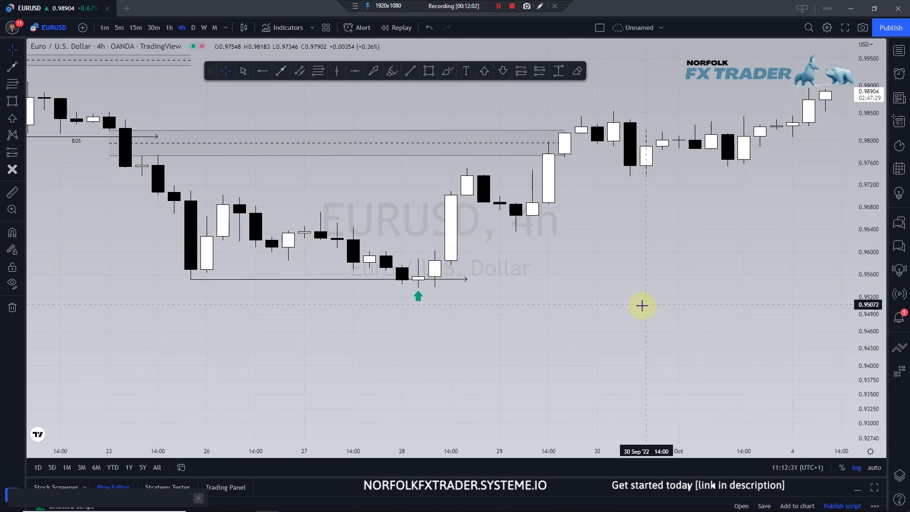
pyautogui.moveTo(881, 295); pyautogui.dragTo(820, 106)
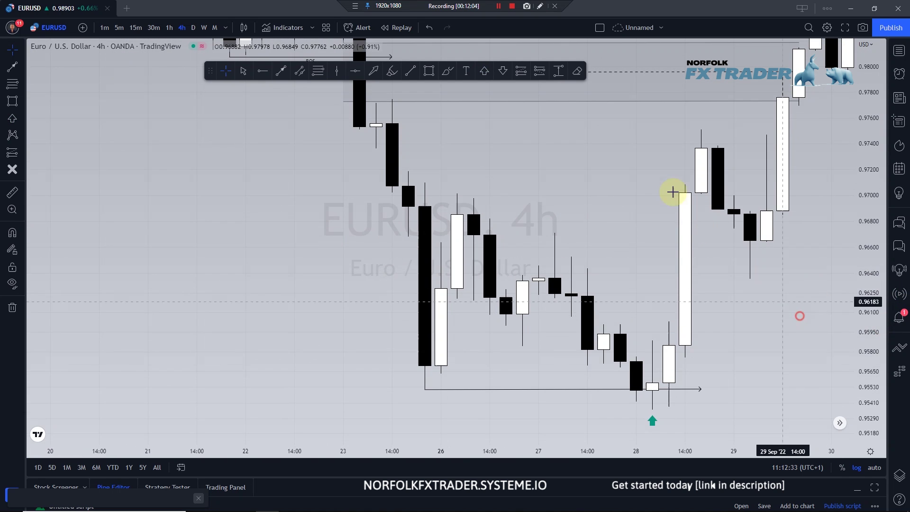
pyautogui.moveTo(723, 339); pyautogui.dragTo(574, 192)
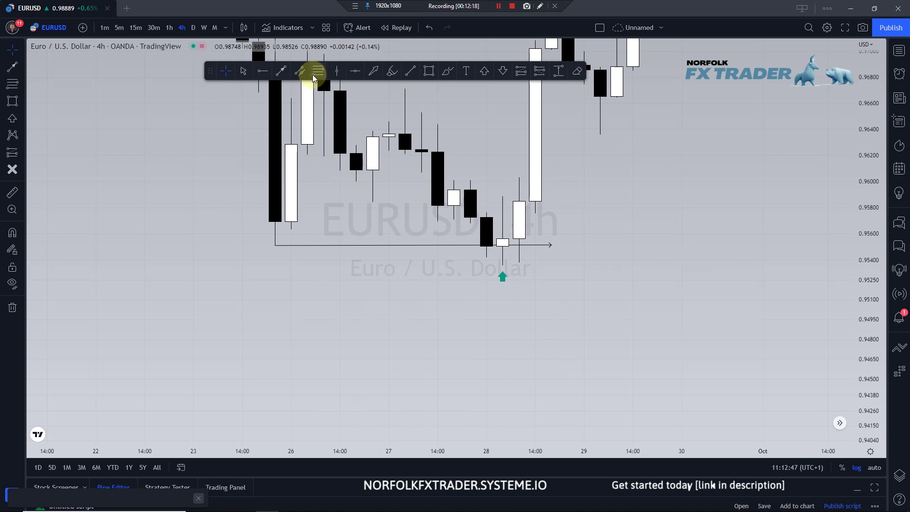
# Step: Draw a blue RVERSAL UP REV line from 27 Sep 22:00 to 28 Sep 18:00 near 0.957
pyautogui.click(284, 71)
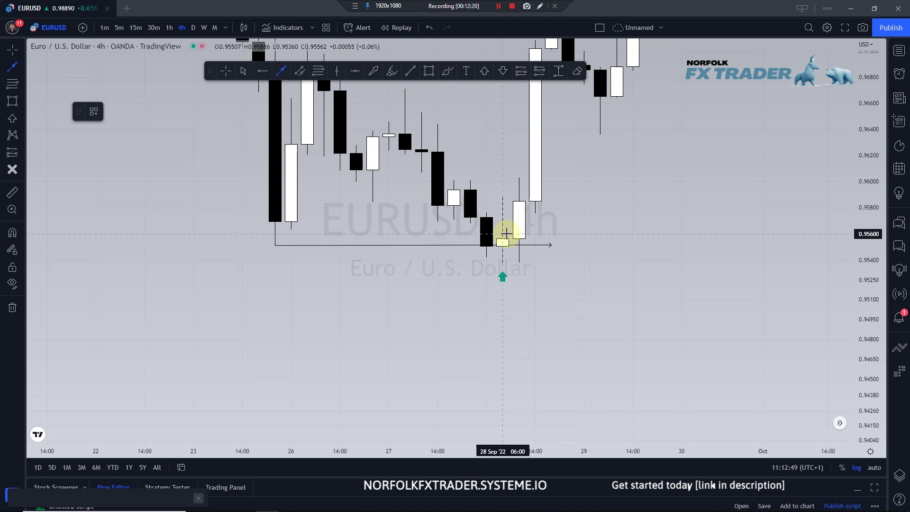
pyautogui.click(470, 223)
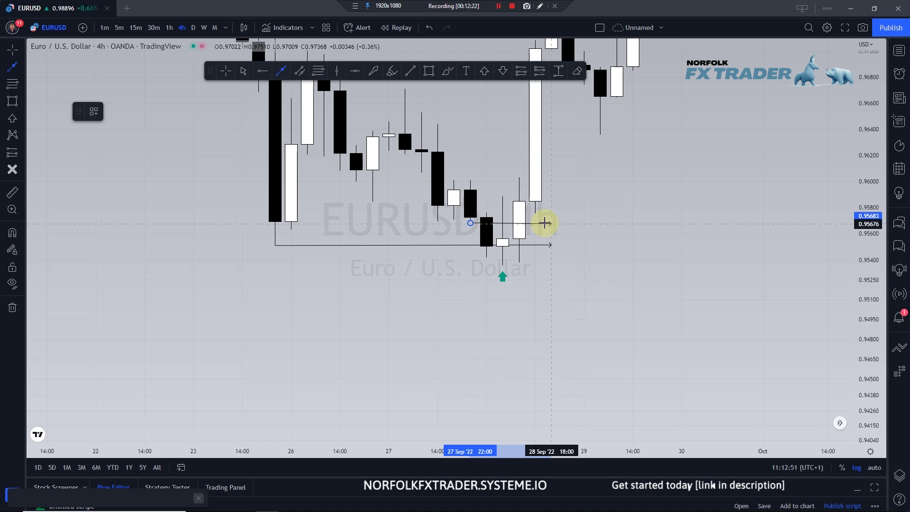
pyautogui.click(548, 222)
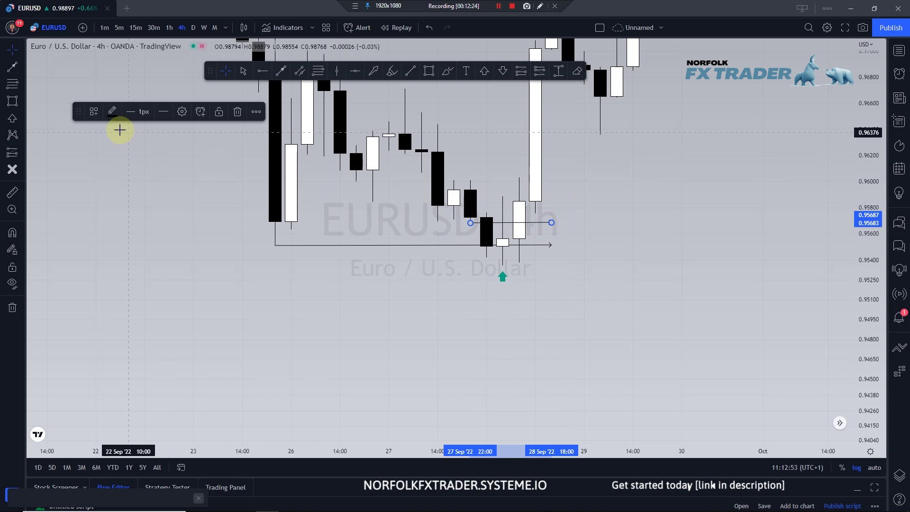
pyautogui.click(93, 111)
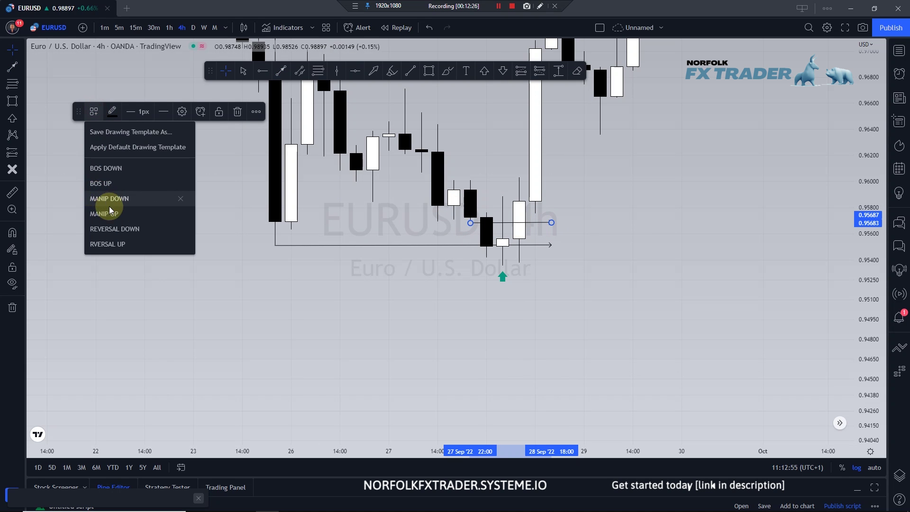
pyautogui.click(110, 242)
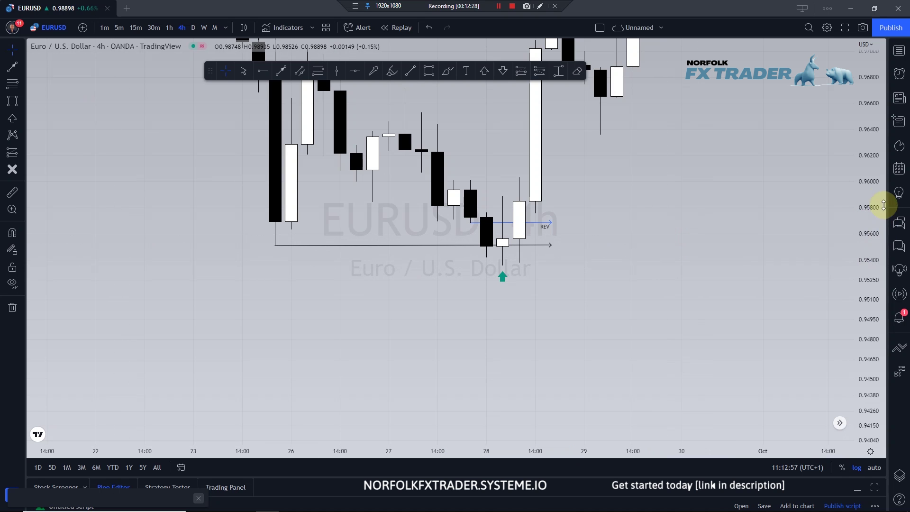
# Step: Draw a BOS UP line across the 27–28 Sep highs near 0.967
pyautogui.scroll(-3, 792, 191)
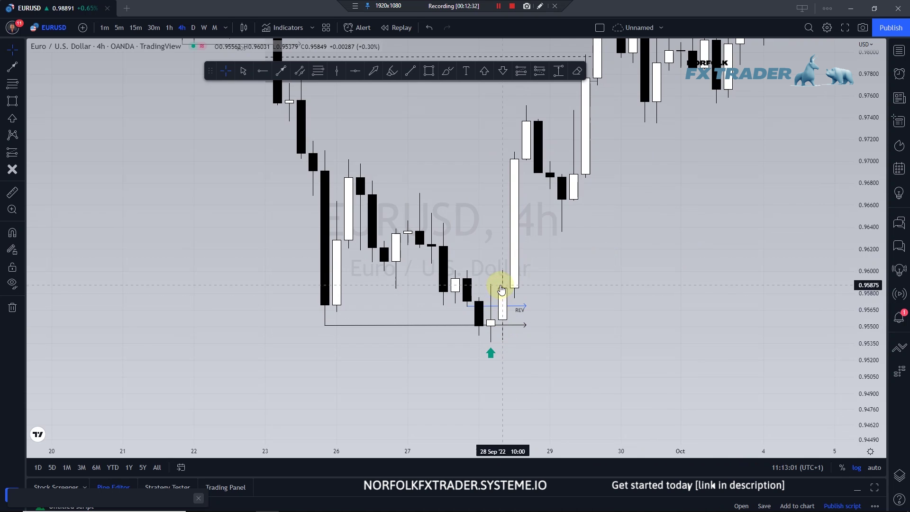
pyautogui.hscroll(5, 613, 282)
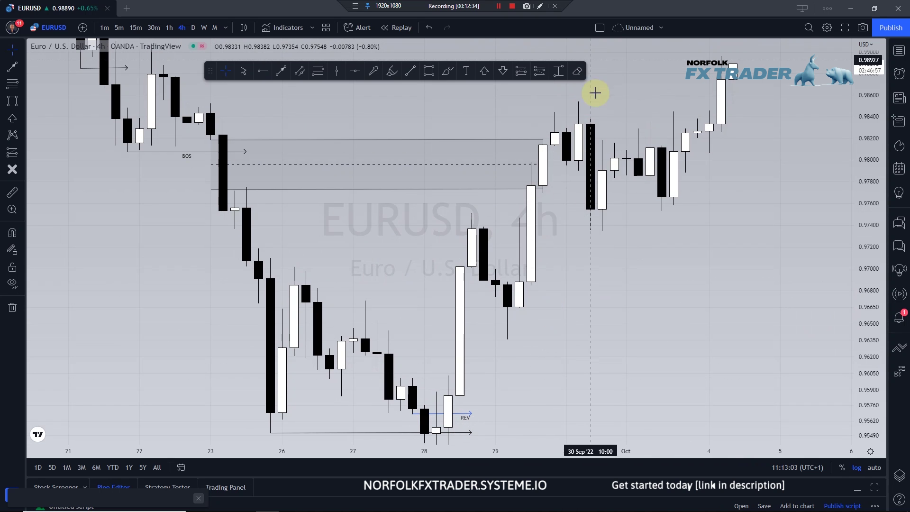
pyautogui.scroll(-3, 683, 210)
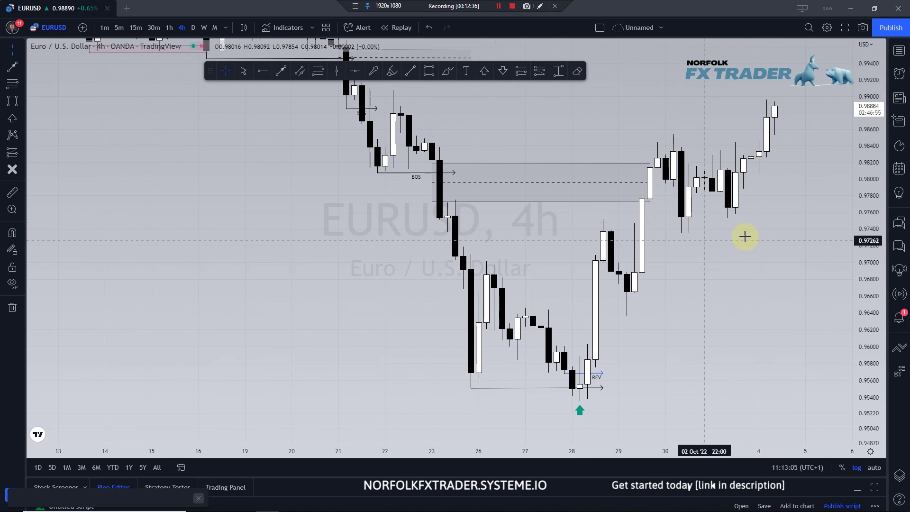
pyautogui.moveTo(863, 141); pyautogui.dragTo(863, 180)
pyautogui.moveTo(641, 243); pyautogui.dragTo(427, 294)
pyautogui.click(440, 141)
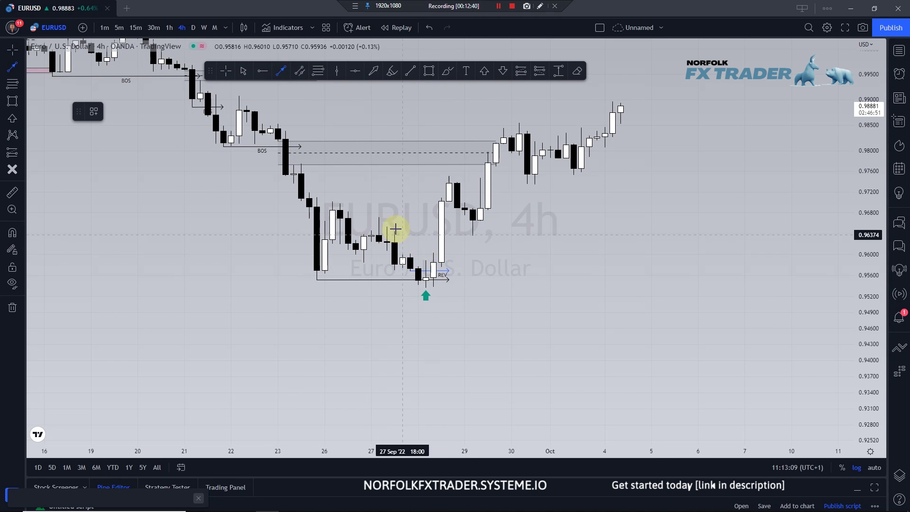
pyautogui.click(377, 218)
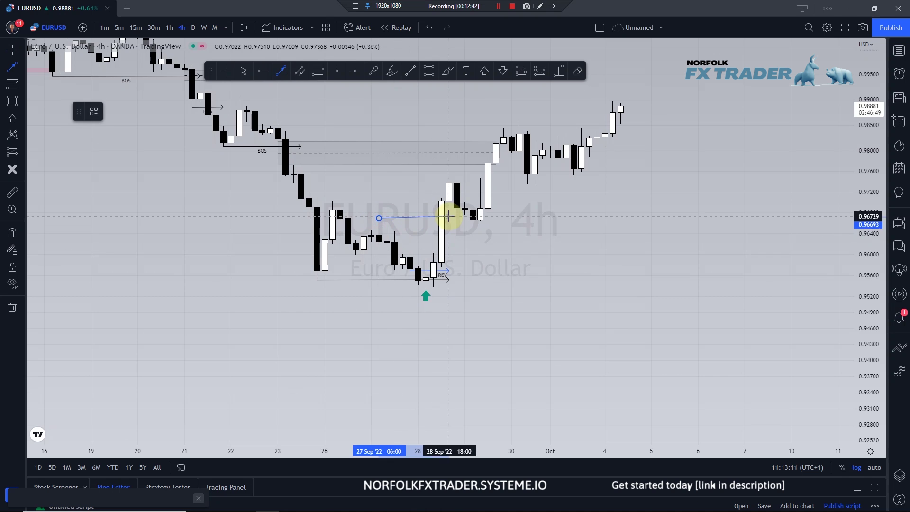
pyautogui.click(449, 218)
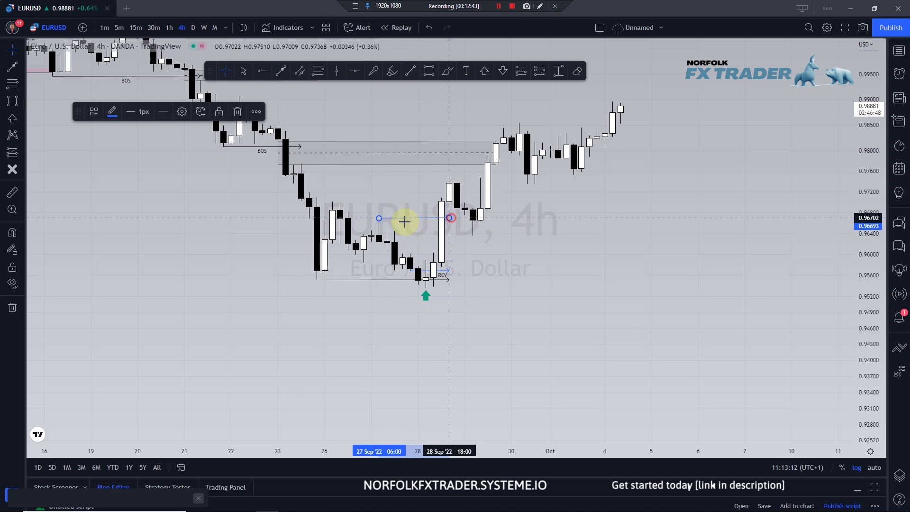
pyautogui.click(94, 110)
pyautogui.click(115, 182)
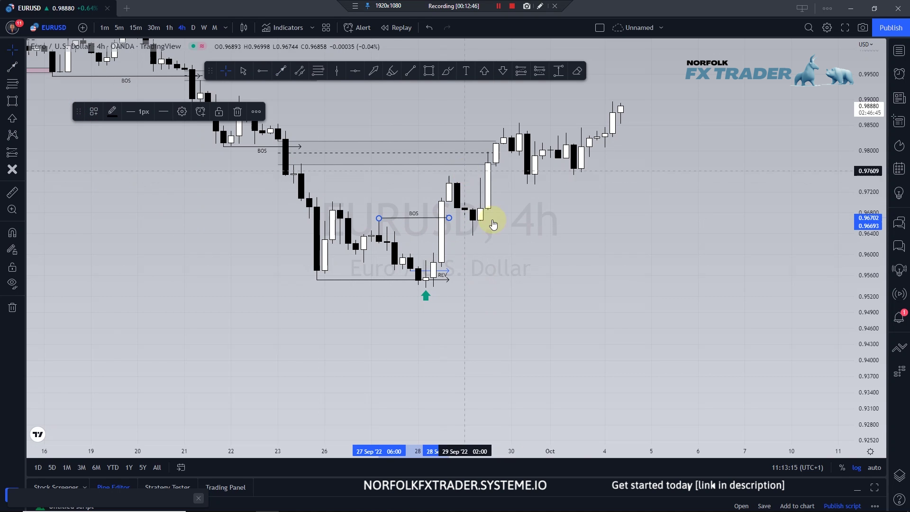
# Step: Draw a BOS UP line rightward from the 26 Sep high near 0.970
pyautogui.click(558, 261)
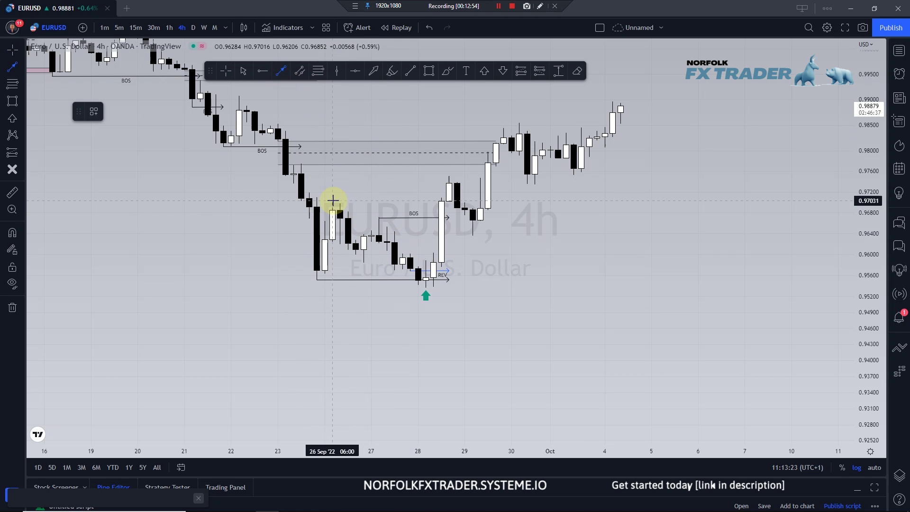
pyautogui.moveTo(332, 201); pyautogui.dragTo(456, 201)
pyautogui.click(93, 111)
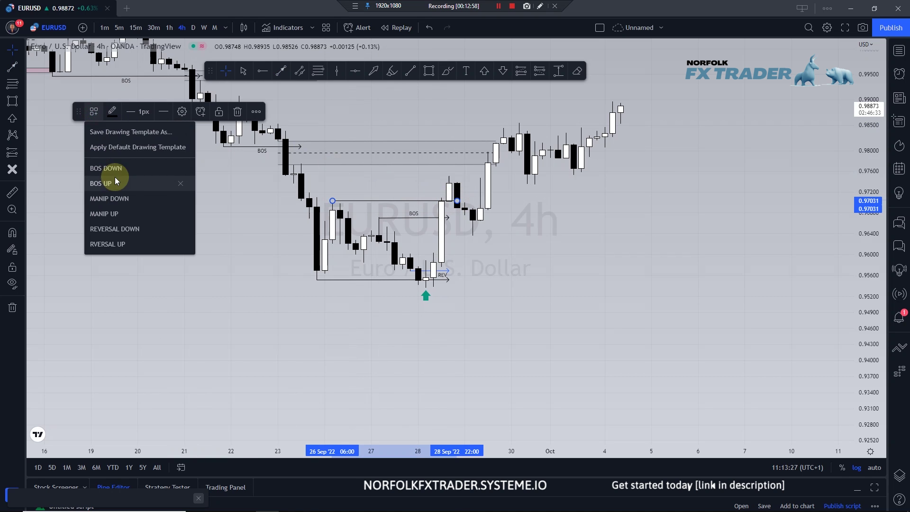
pyautogui.click(115, 180)
pyautogui.click(495, 216)
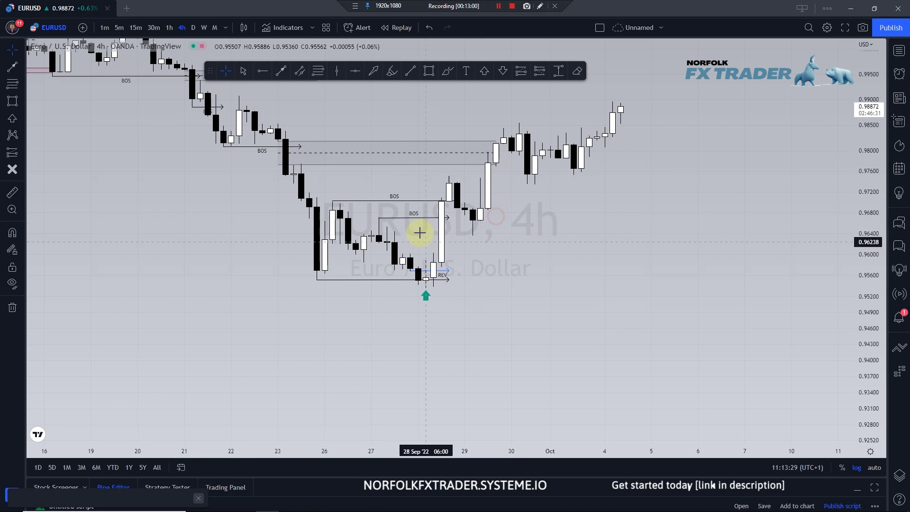
# Step: Apply the BOS template to the long late-September low line at 0.955
pyautogui.click(419, 279)
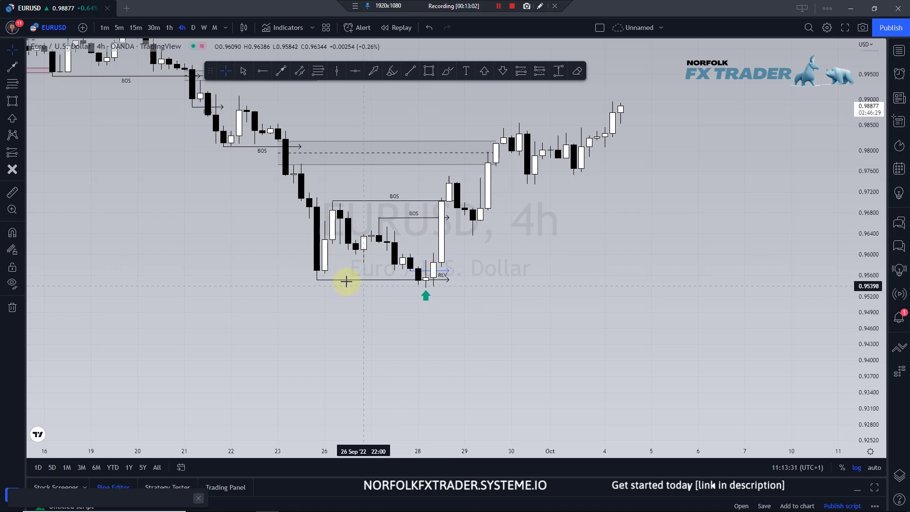
pyautogui.click(322, 282)
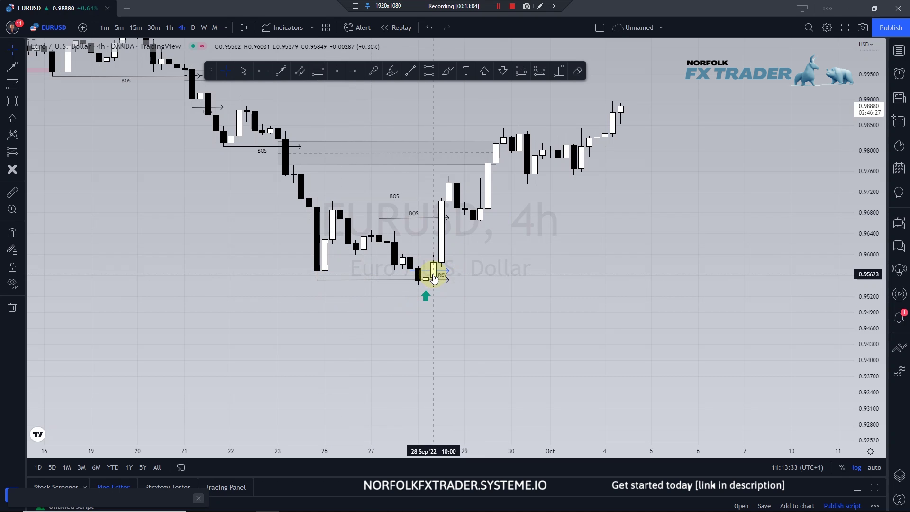
pyautogui.click(445, 283)
pyautogui.click(93, 112)
pyautogui.click(100, 169)
pyautogui.click(151, 249)
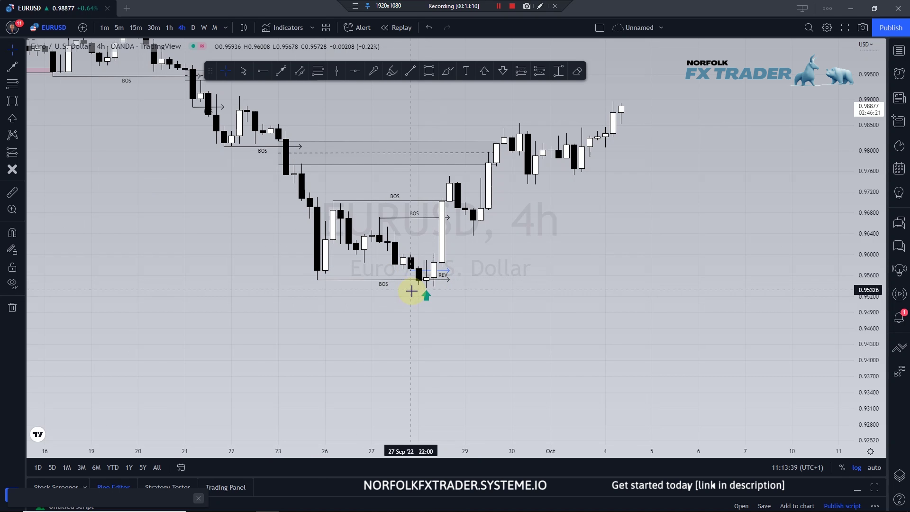
# Step: Shade a demand zone with a dashed midline from 0.9601 to about 0.969 across 28–30 Sep
pyautogui.moveTo(195, 195); pyautogui.dragTo(352, 342)
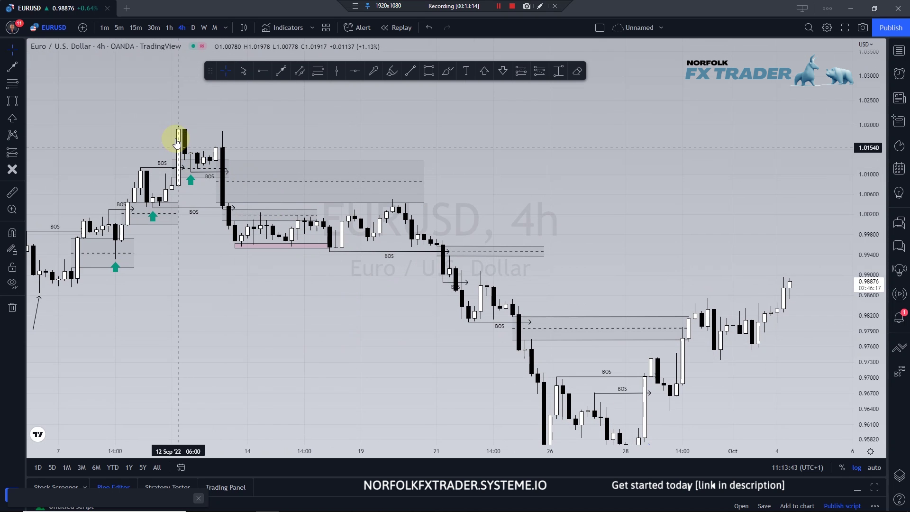
pyautogui.moveTo(644, 258); pyautogui.dragTo(399, 166)
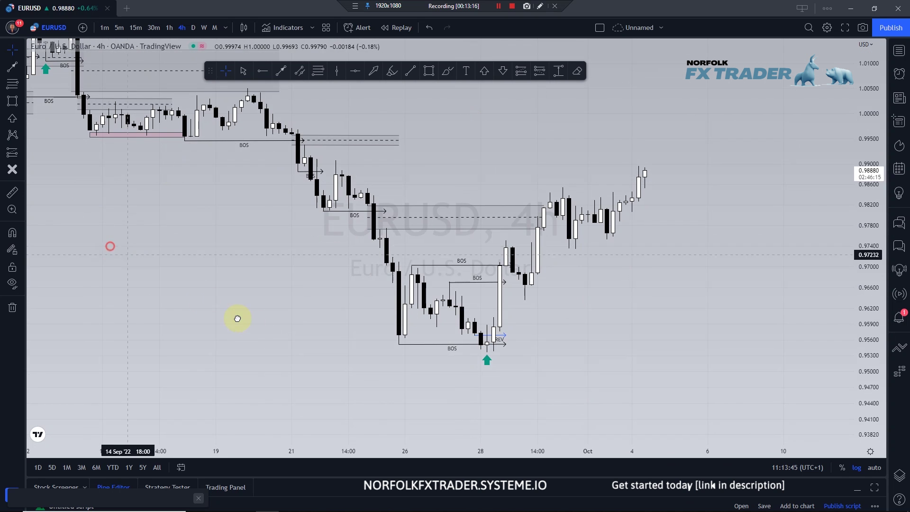
pyautogui.moveTo(237, 319); pyautogui.dragTo(306, 379)
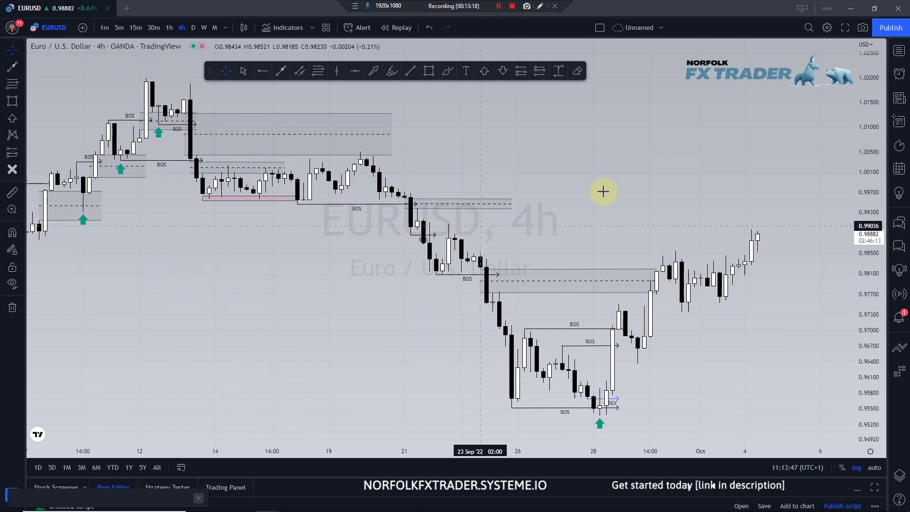
pyautogui.moveTo(642, 206); pyautogui.dragTo(595, 315)
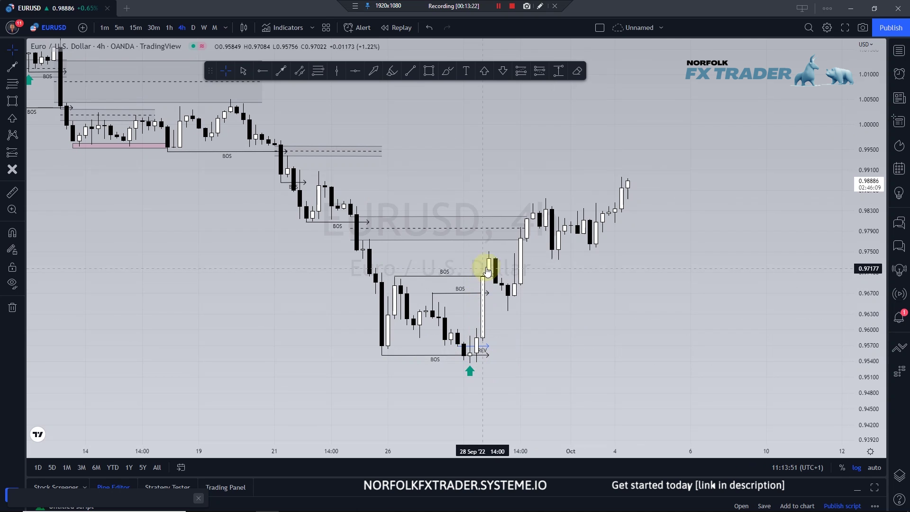
pyautogui.click(294, 73)
pyautogui.moveTo(476, 328)
pyautogui.mouseDown()
pyautogui.moveTo(551, 329)
pyautogui.moveTo(553, 277)
pyautogui.mouseUp()
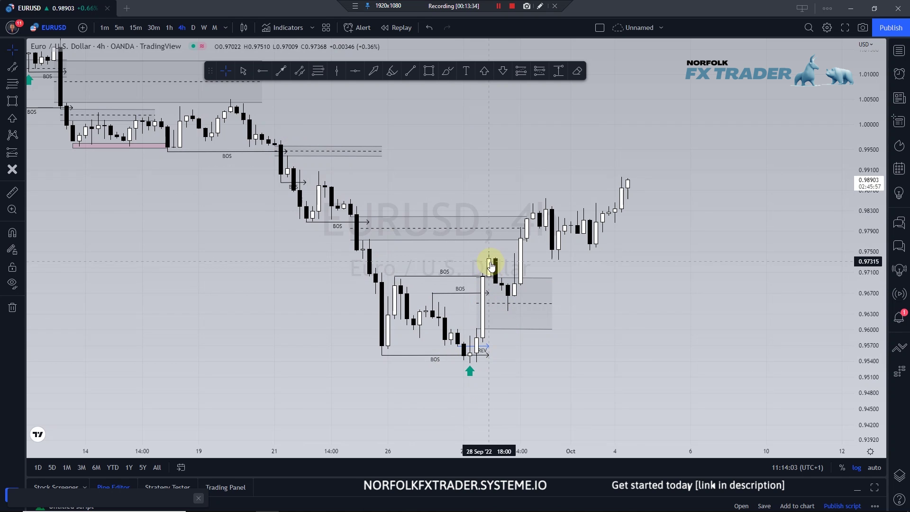
pyautogui.click(498, 314)
pyautogui.click(506, 316)
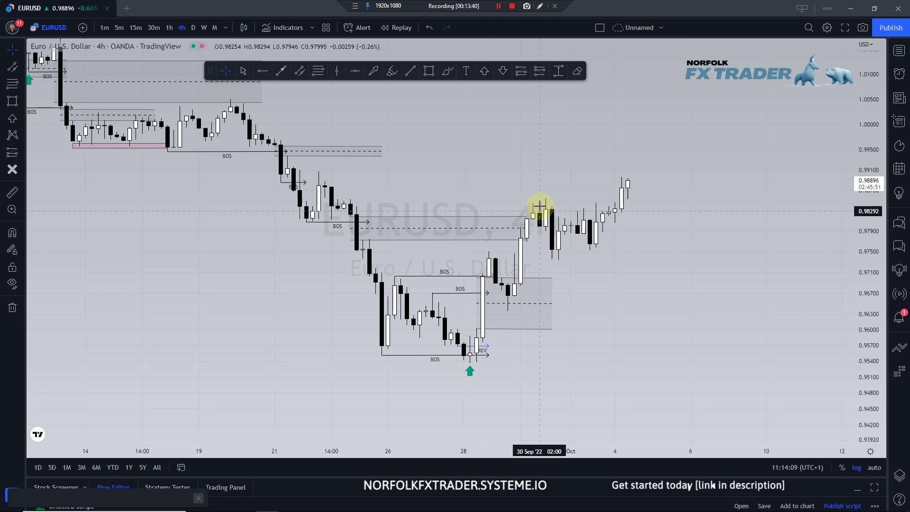
pyautogui.scroll(3, 530, 203)
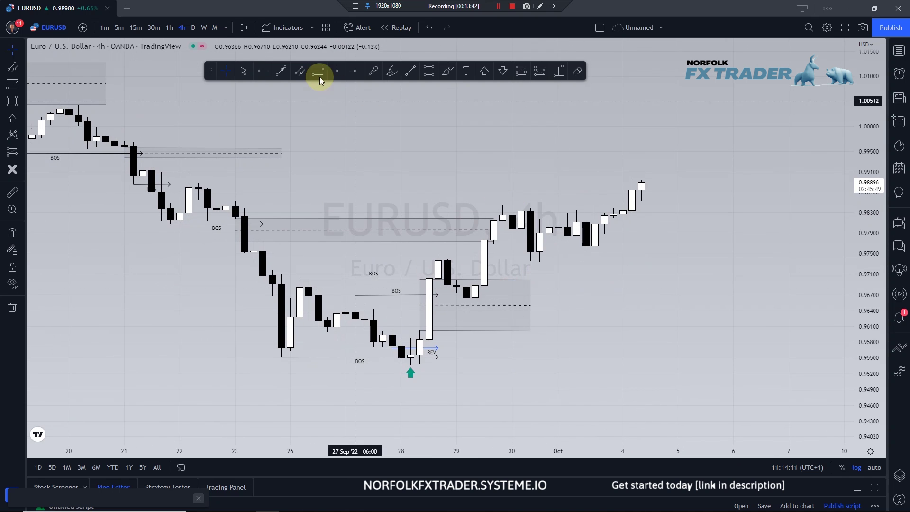
# Step: Draw a line at about 0.975 from the 28 Sep high, apply the BOS template, and nudge it one bar left
pyautogui.click(284, 71)
pyautogui.moveTo(448, 251); pyautogui.dragTo(549, 252)
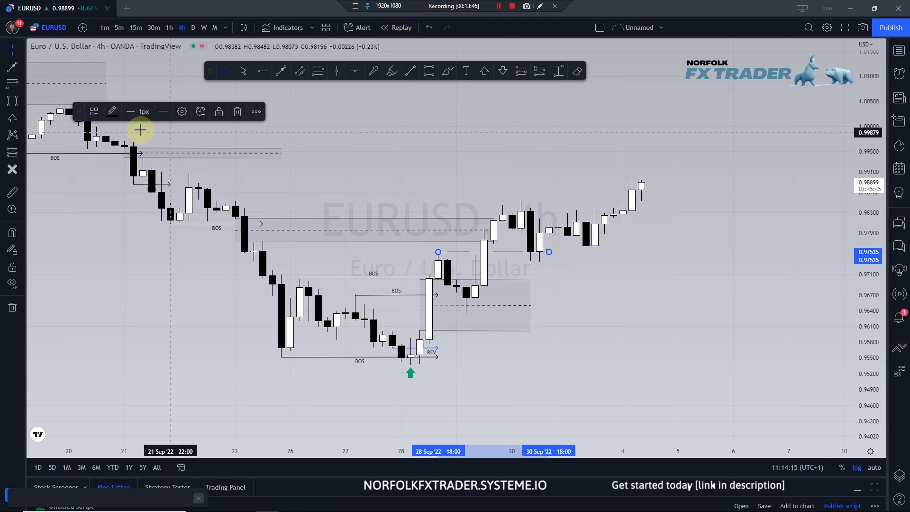
pyautogui.click(94, 112)
pyautogui.click(113, 182)
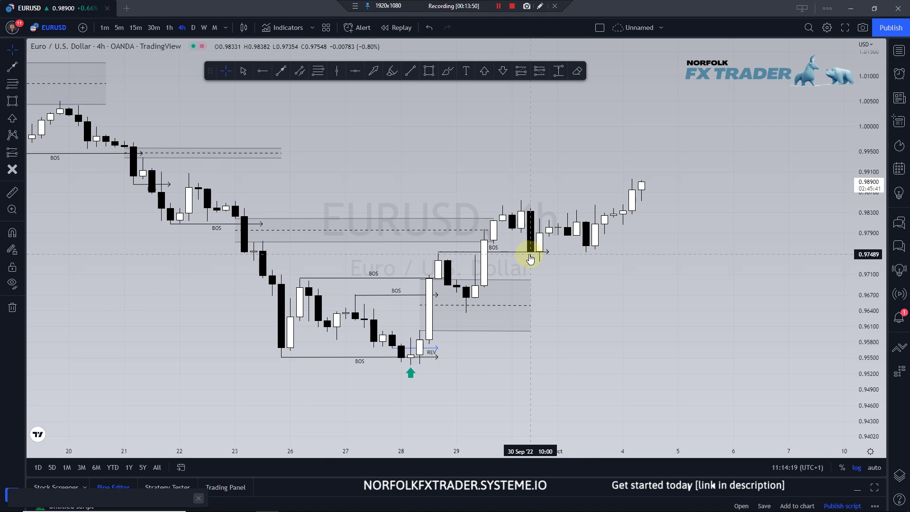
pyautogui.moveTo(496, 256); pyautogui.dragTo(488, 254)
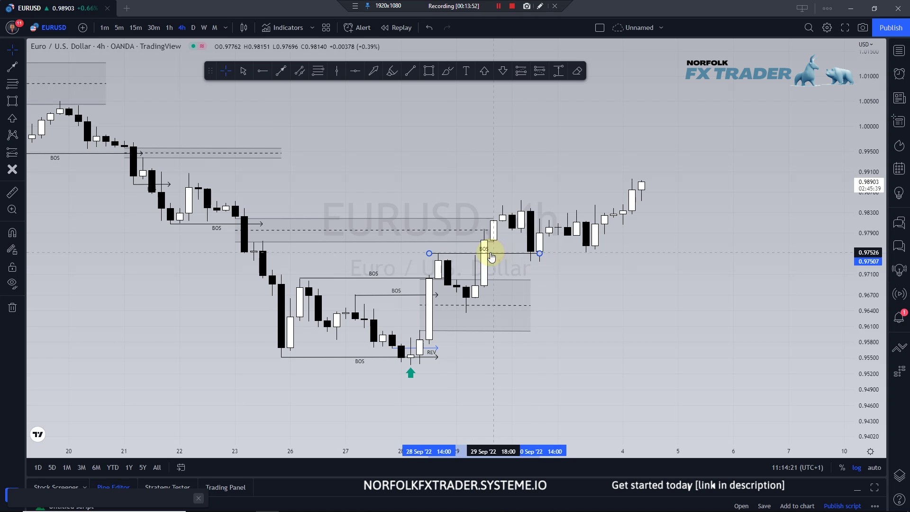
pyautogui.click(553, 272)
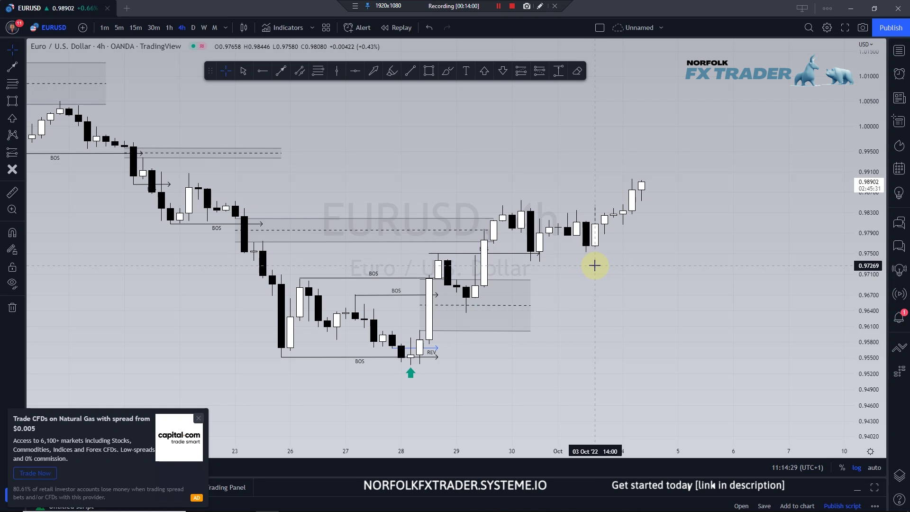
# Step: Shorten the 0.978–0.981 zone so it ends near 27 Sep
pyautogui.moveTo(447, 205); pyautogui.dragTo(403, 188)
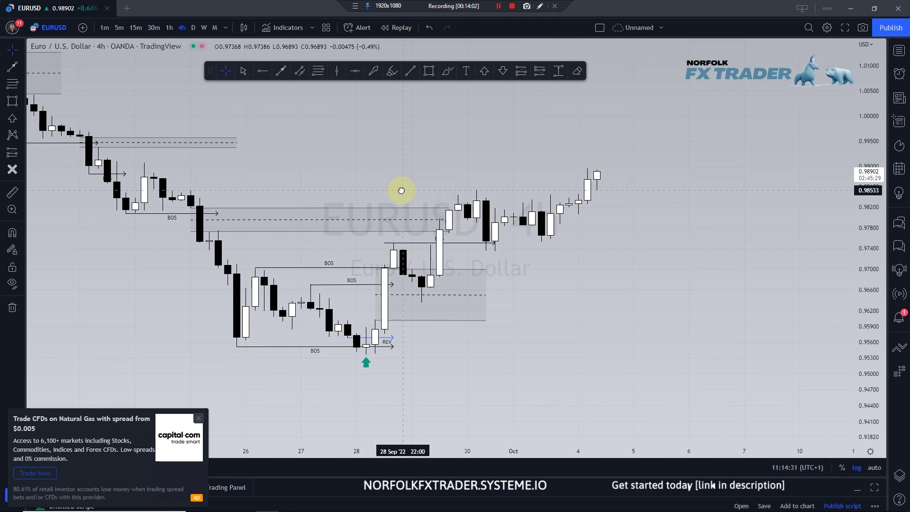
pyautogui.click(449, 213)
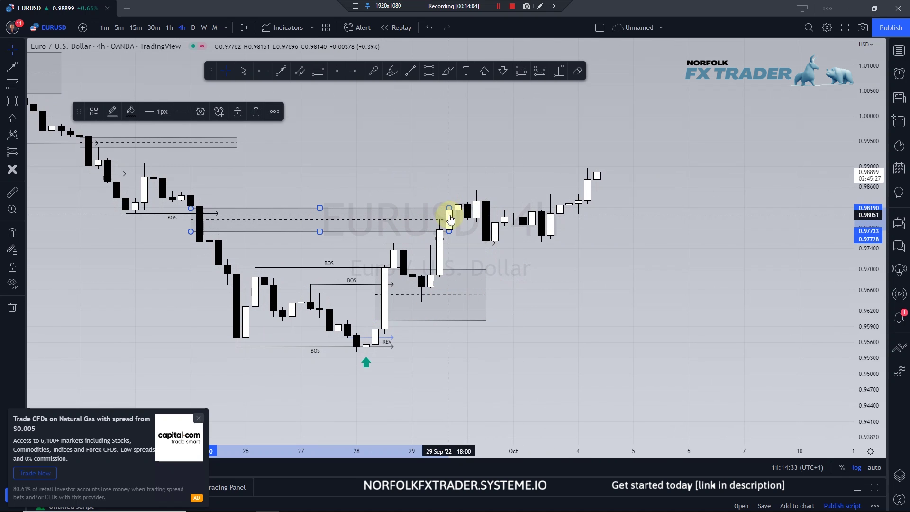
pyautogui.moveTo(447, 208); pyautogui.dragTo(299, 212)
pyautogui.click(317, 200)
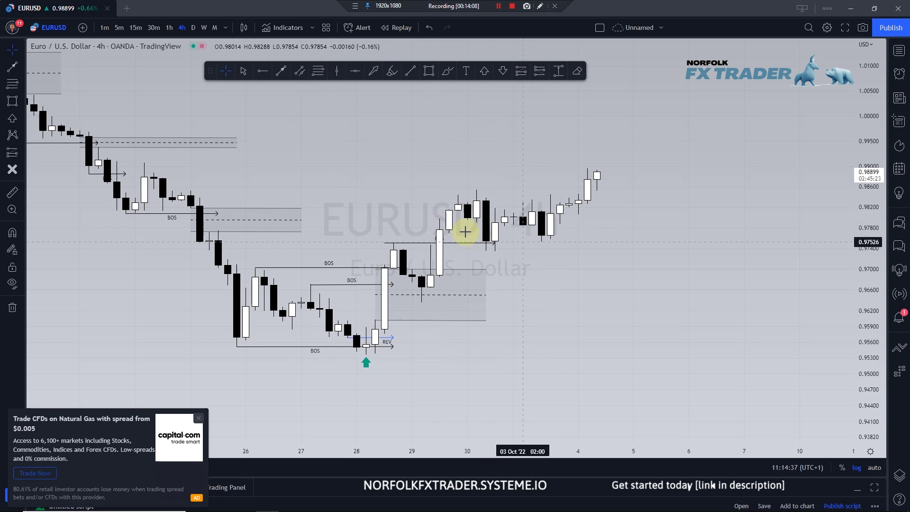
# Step: Draw a shaded midlined zone at about 0.9745–0.977 spanning 30 Sep to 4 Oct
pyautogui.click(299, 71)
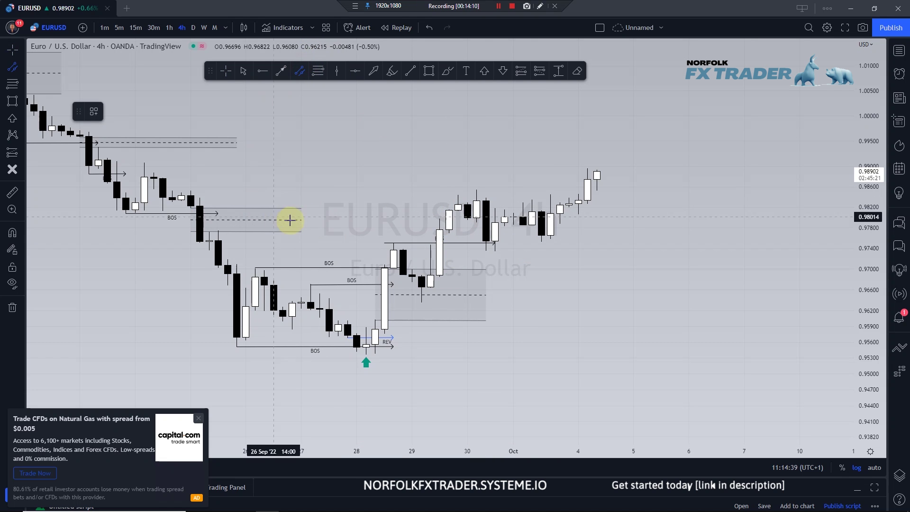
pyautogui.moveTo(430, 245); pyautogui.dragTo(587, 247)
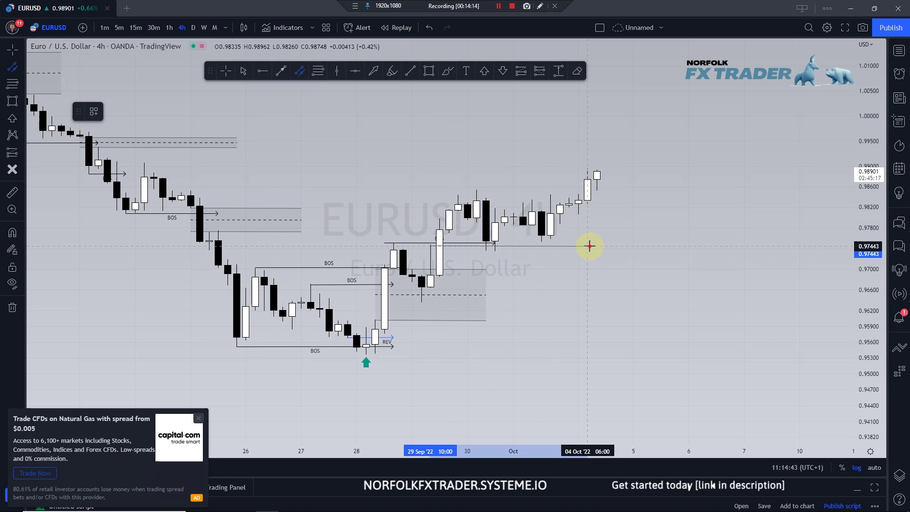
pyautogui.click(586, 234)
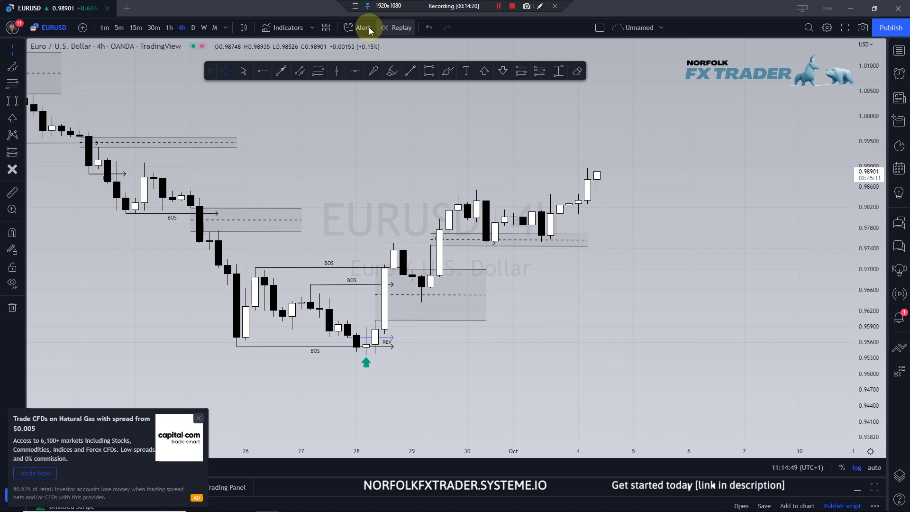
pyautogui.click(281, 70)
# Step: Draw a line from the 30 Sep high near 0.9854 to the 4 Oct breakout and apply the BOS UP style
pyautogui.moveTo(476, 189); pyautogui.dragTo(606, 189)
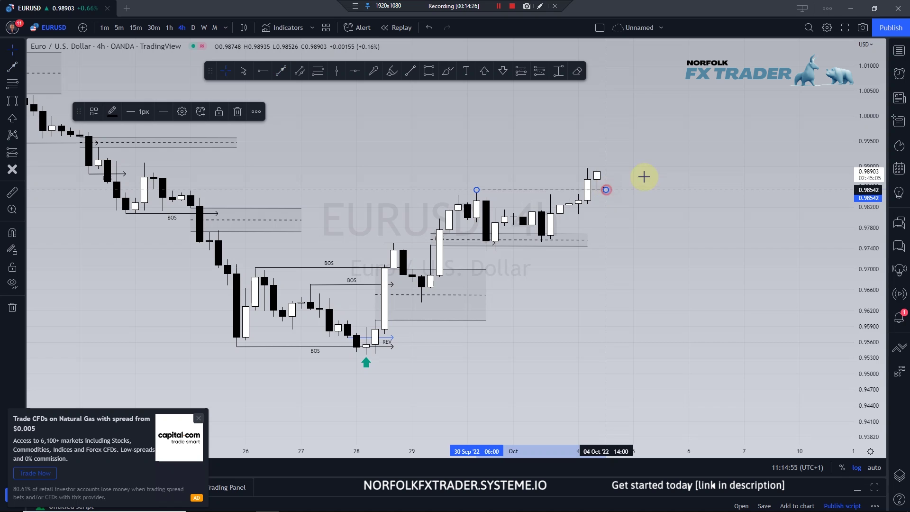
pyautogui.click(225, 70)
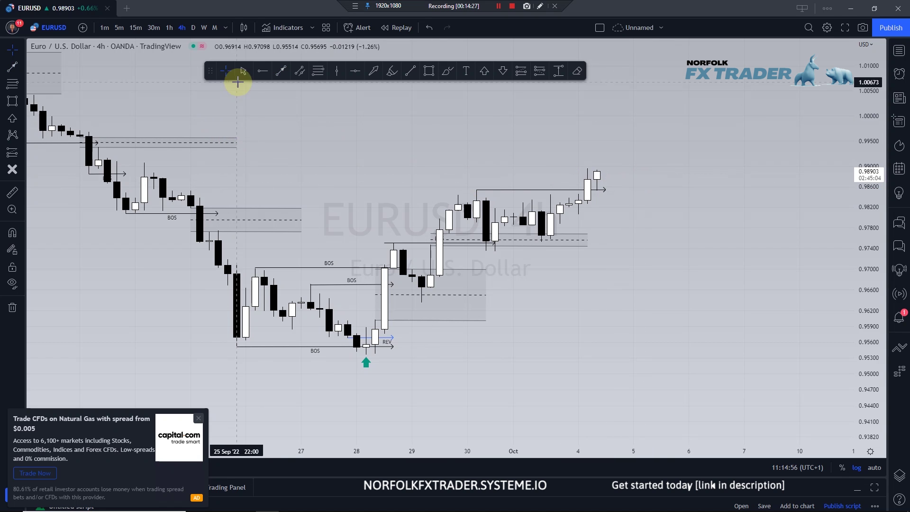
pyautogui.click(494, 189)
pyautogui.click(91, 112)
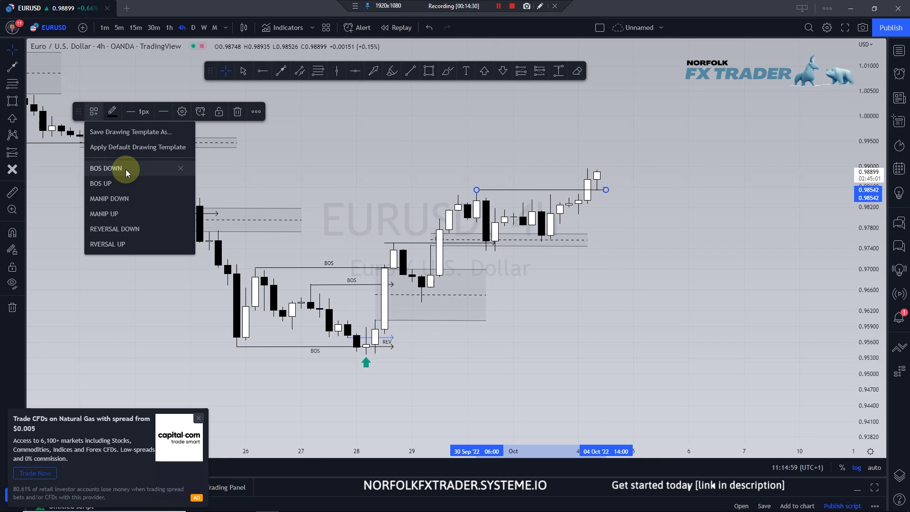
pyautogui.click(111, 181)
pyautogui.scroll(-5, 844, 208)
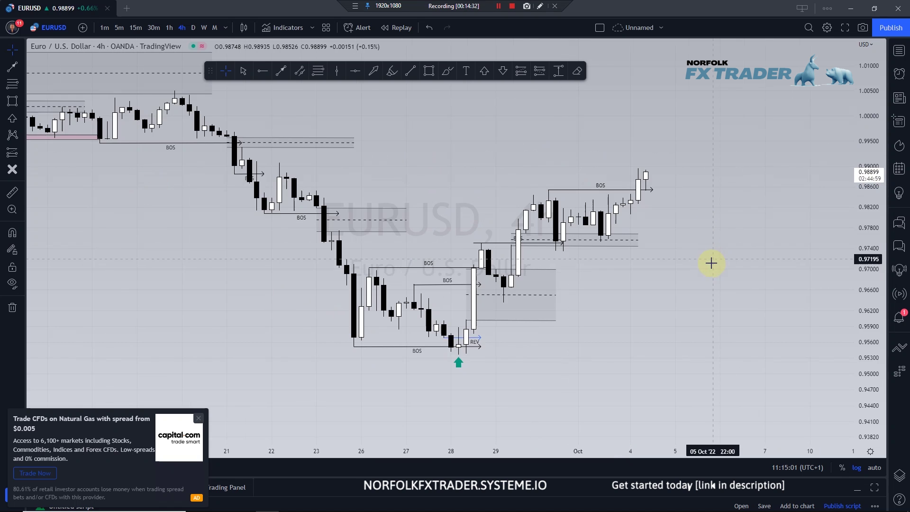
pyautogui.moveTo(700, 228)
pyautogui.mouseDown()
pyautogui.moveTo(725, 142)
pyautogui.moveTo(199, 244)
pyautogui.moveTo(288, 217)
pyautogui.moveTo(526, 296)
pyautogui.moveTo(542, 314)
pyautogui.moveTo(148, 237)
pyautogui.mouseUp()
pyautogui.click(197, 132)
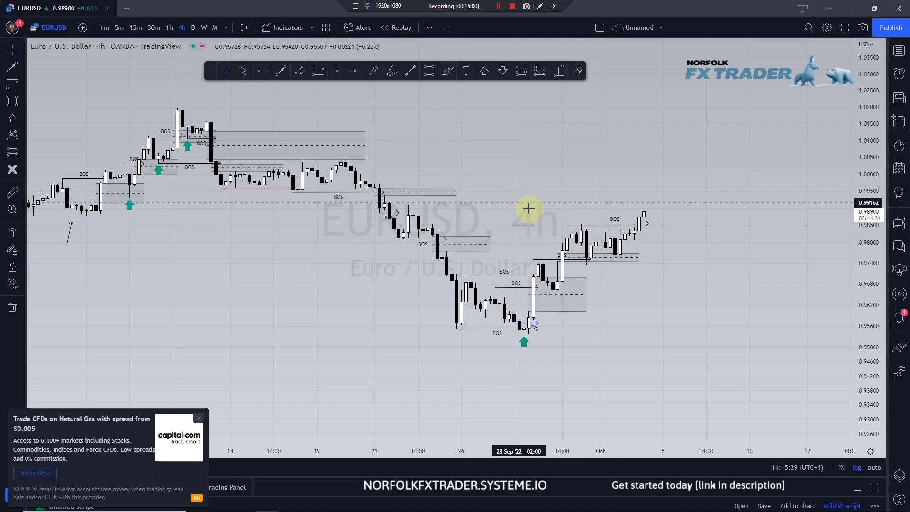
pyautogui.scroll(2, 551, 278)
pyautogui.moveTo(632, 315); pyautogui.dragTo(688, 320)
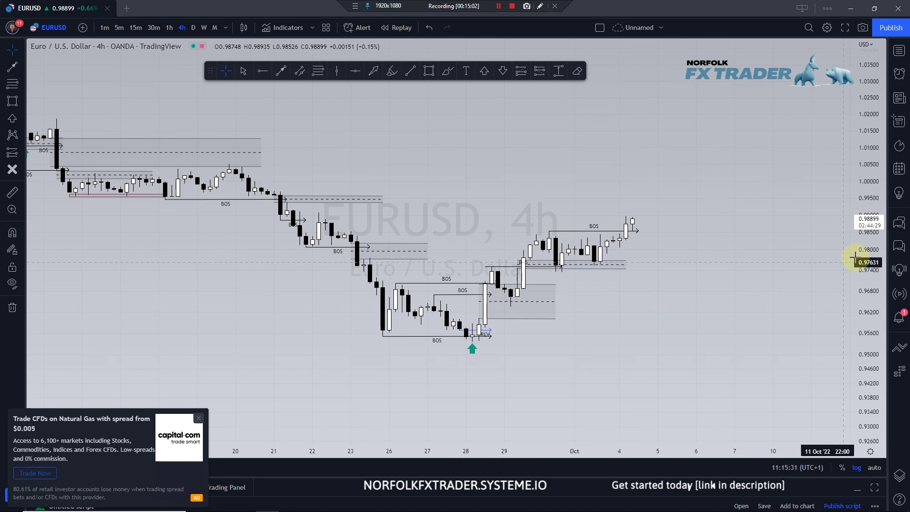
pyautogui.moveTo(855, 258); pyautogui.dragTo(812, 44)
pyautogui.moveTo(731, 234); pyautogui.dragTo(660, 177)
pyautogui.moveTo(888, 198); pyautogui.dragTo(749, 229)
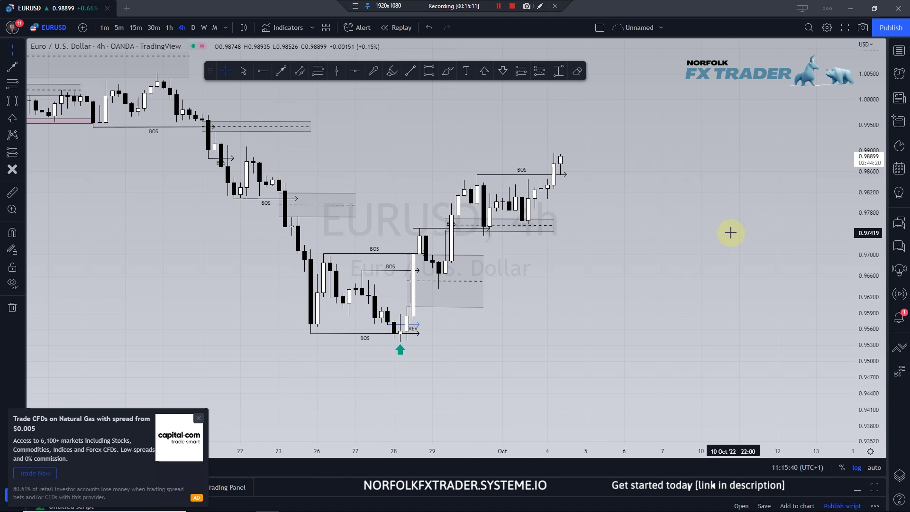
# Step: Draw a shaded zone with a dashed midline at about 0.985–0.987 over the 4 Oct breakout candle
pyautogui.scroll(3, 674, 254)
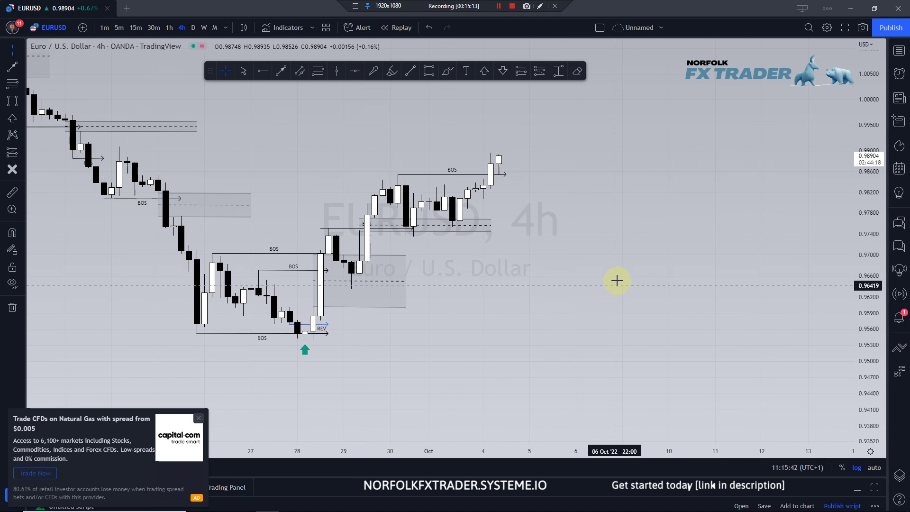
pyautogui.scroll(1, 709, 266)
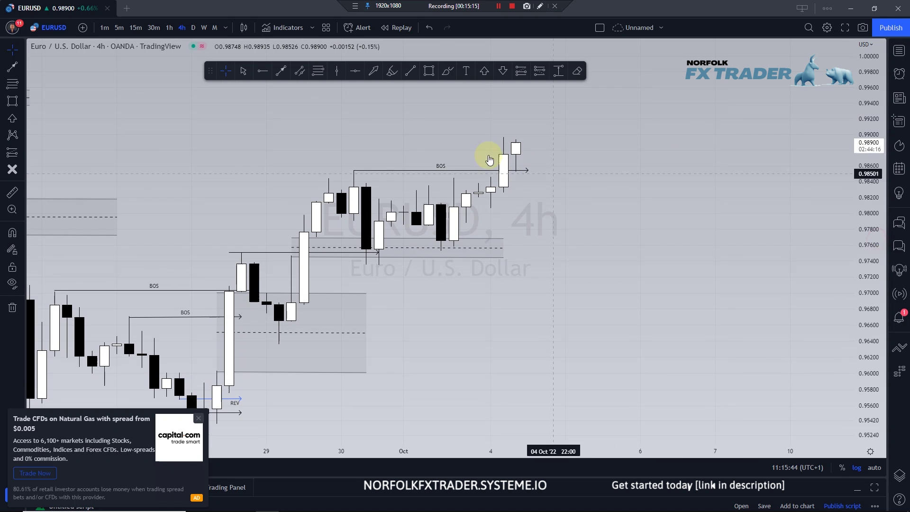
pyautogui.click(299, 71)
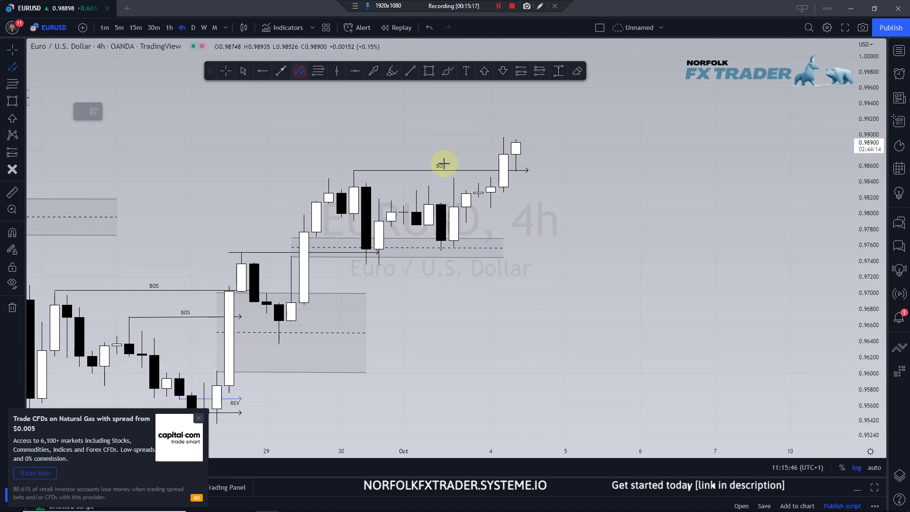
pyautogui.click(490, 177)
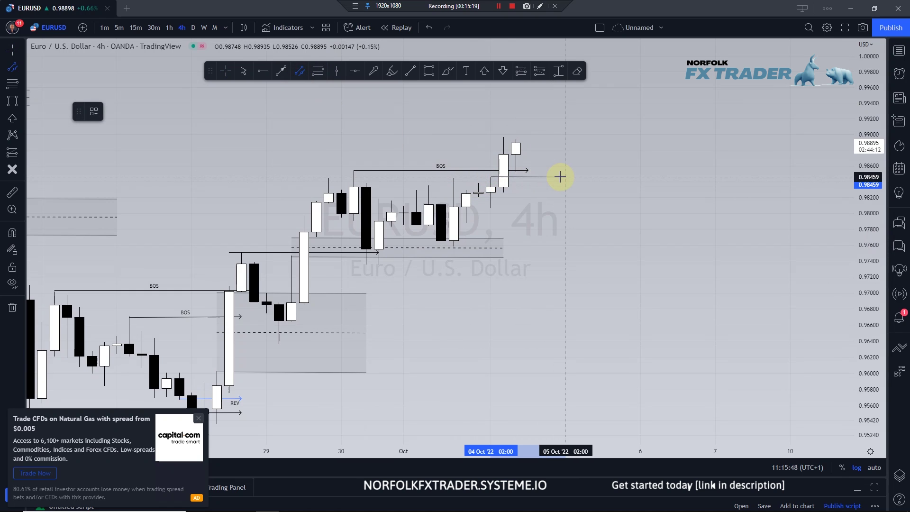
pyautogui.click(563, 155)
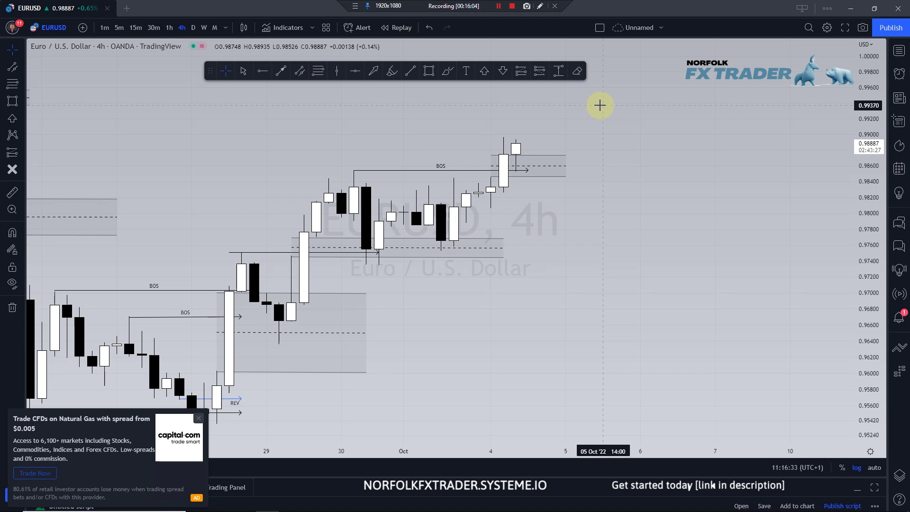
pyautogui.moveTo(310, 351); pyautogui.dragTo(442, 309)
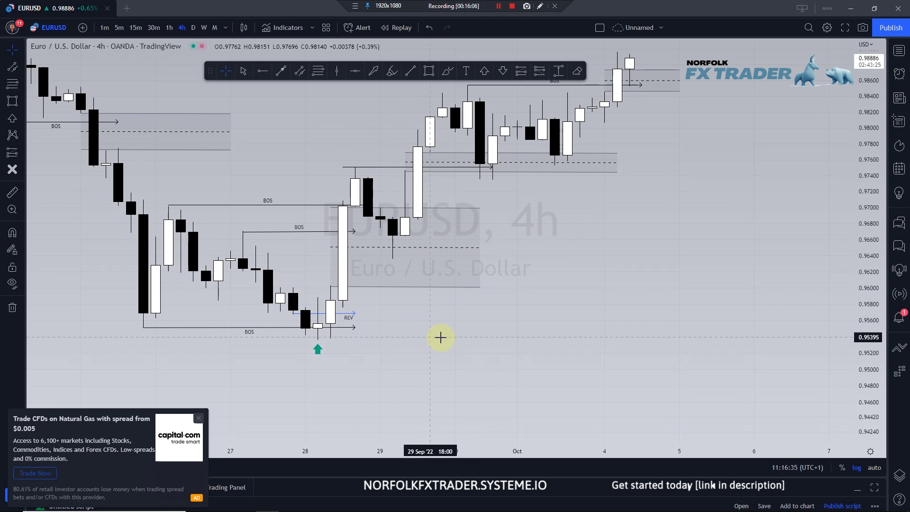